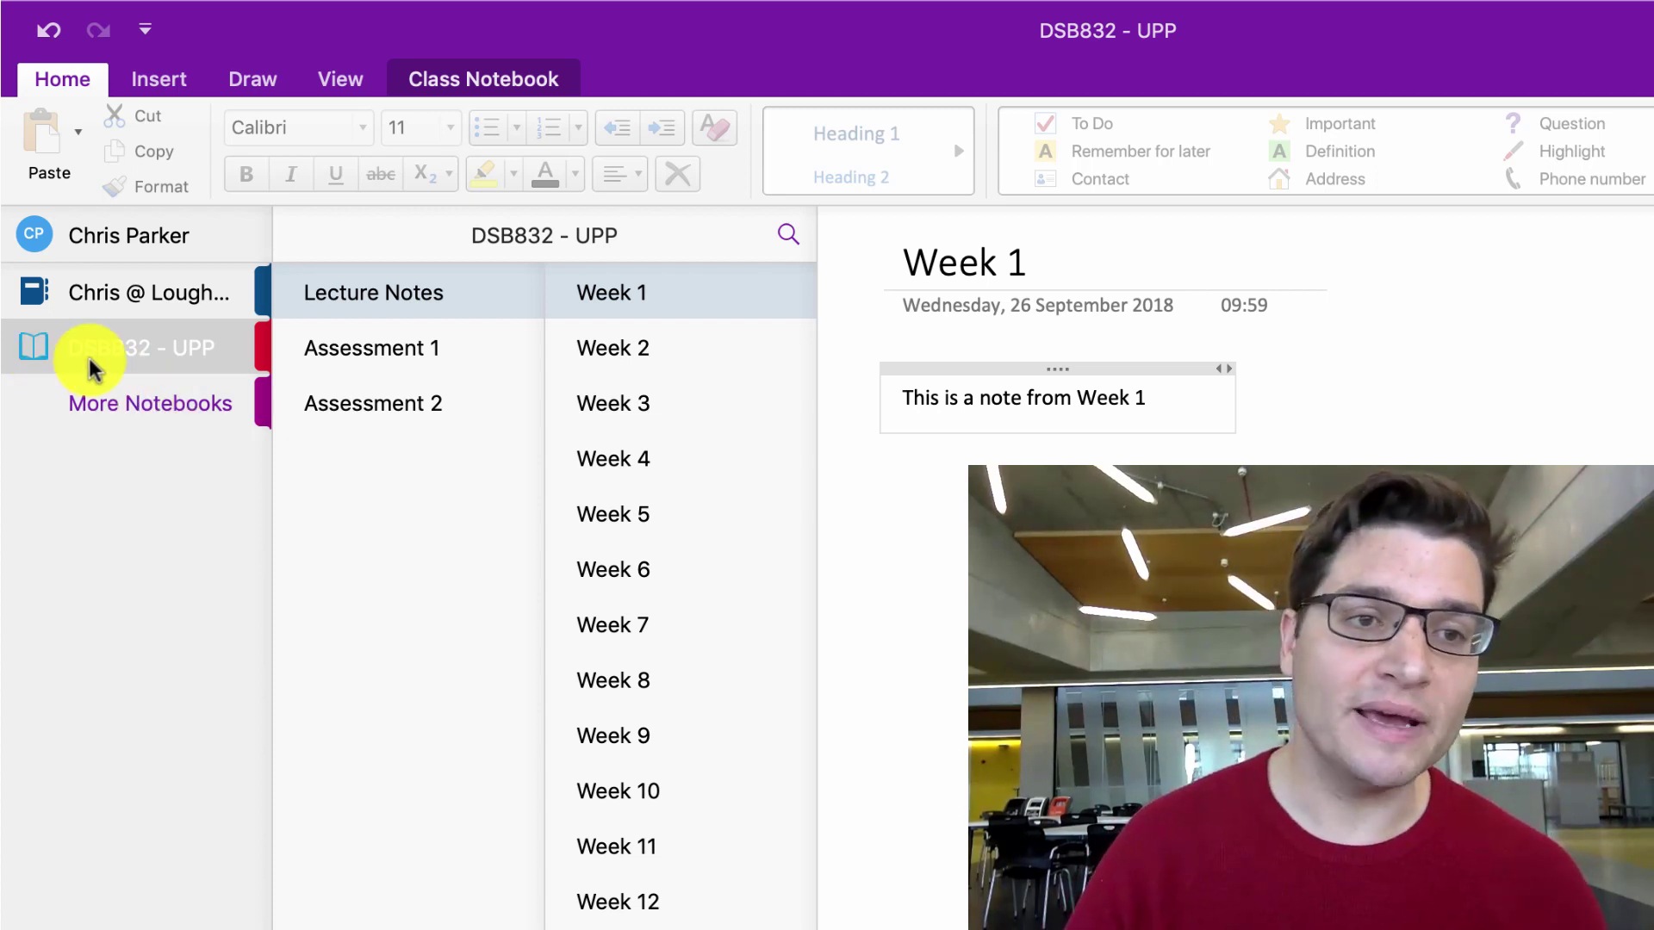
# Browse the Week 2, 3, 5, 10, 12 and 1 pages, then switch to the Assessment 1 section
pyautogui.moveTo(82, 353)
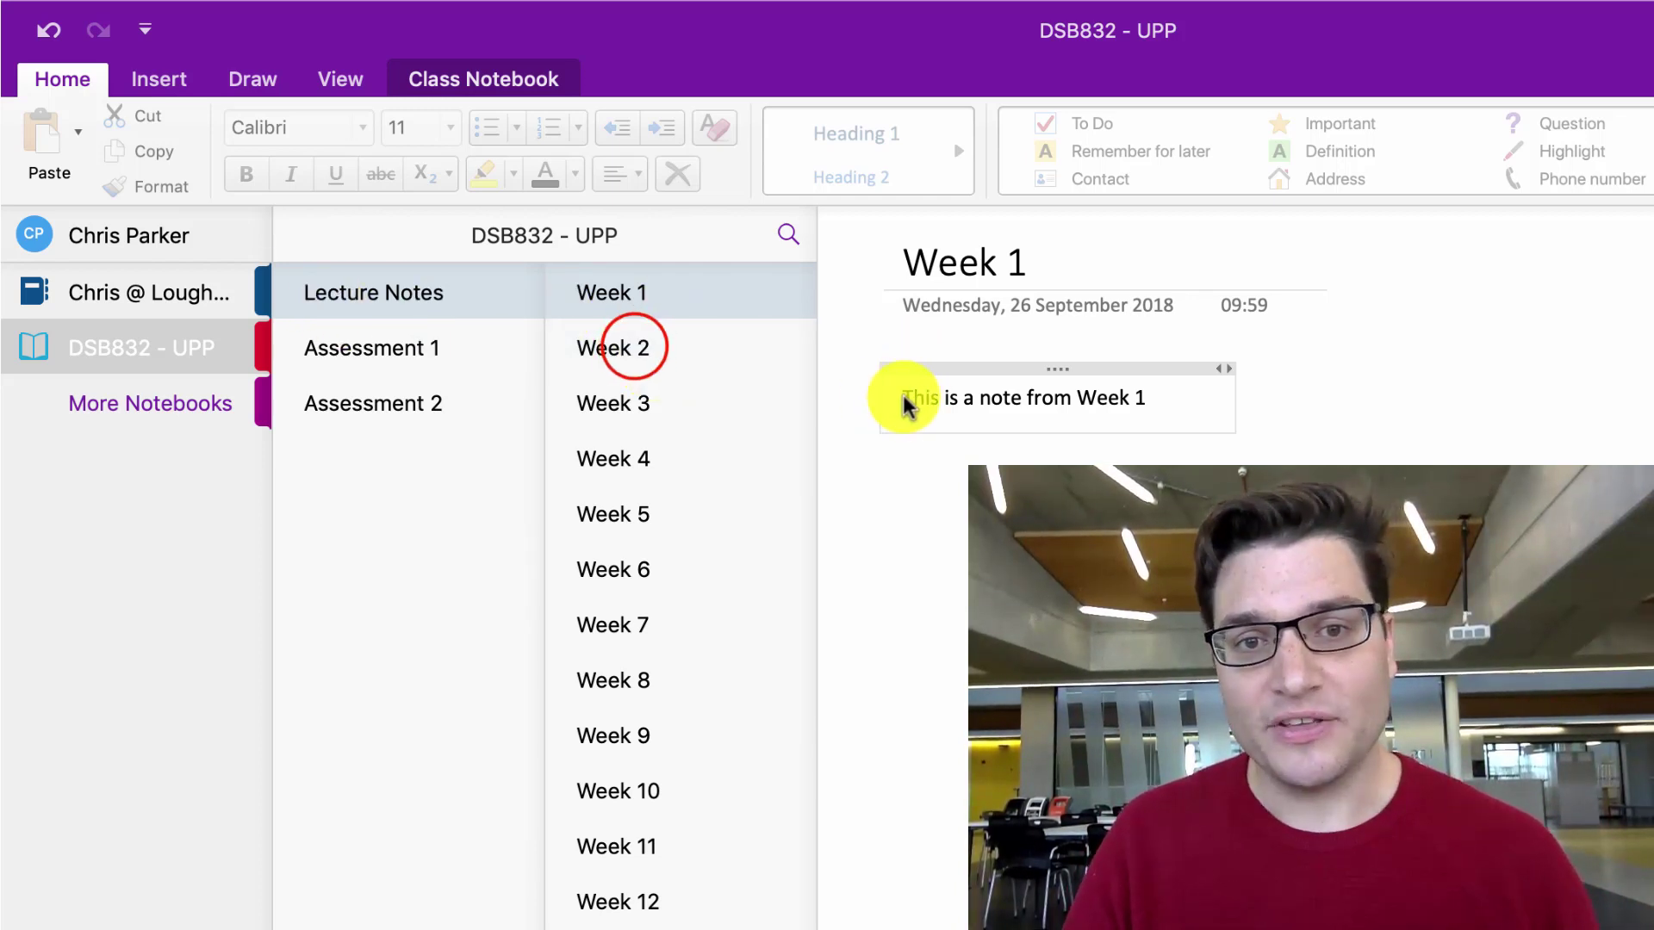
pyautogui.click(612, 345)
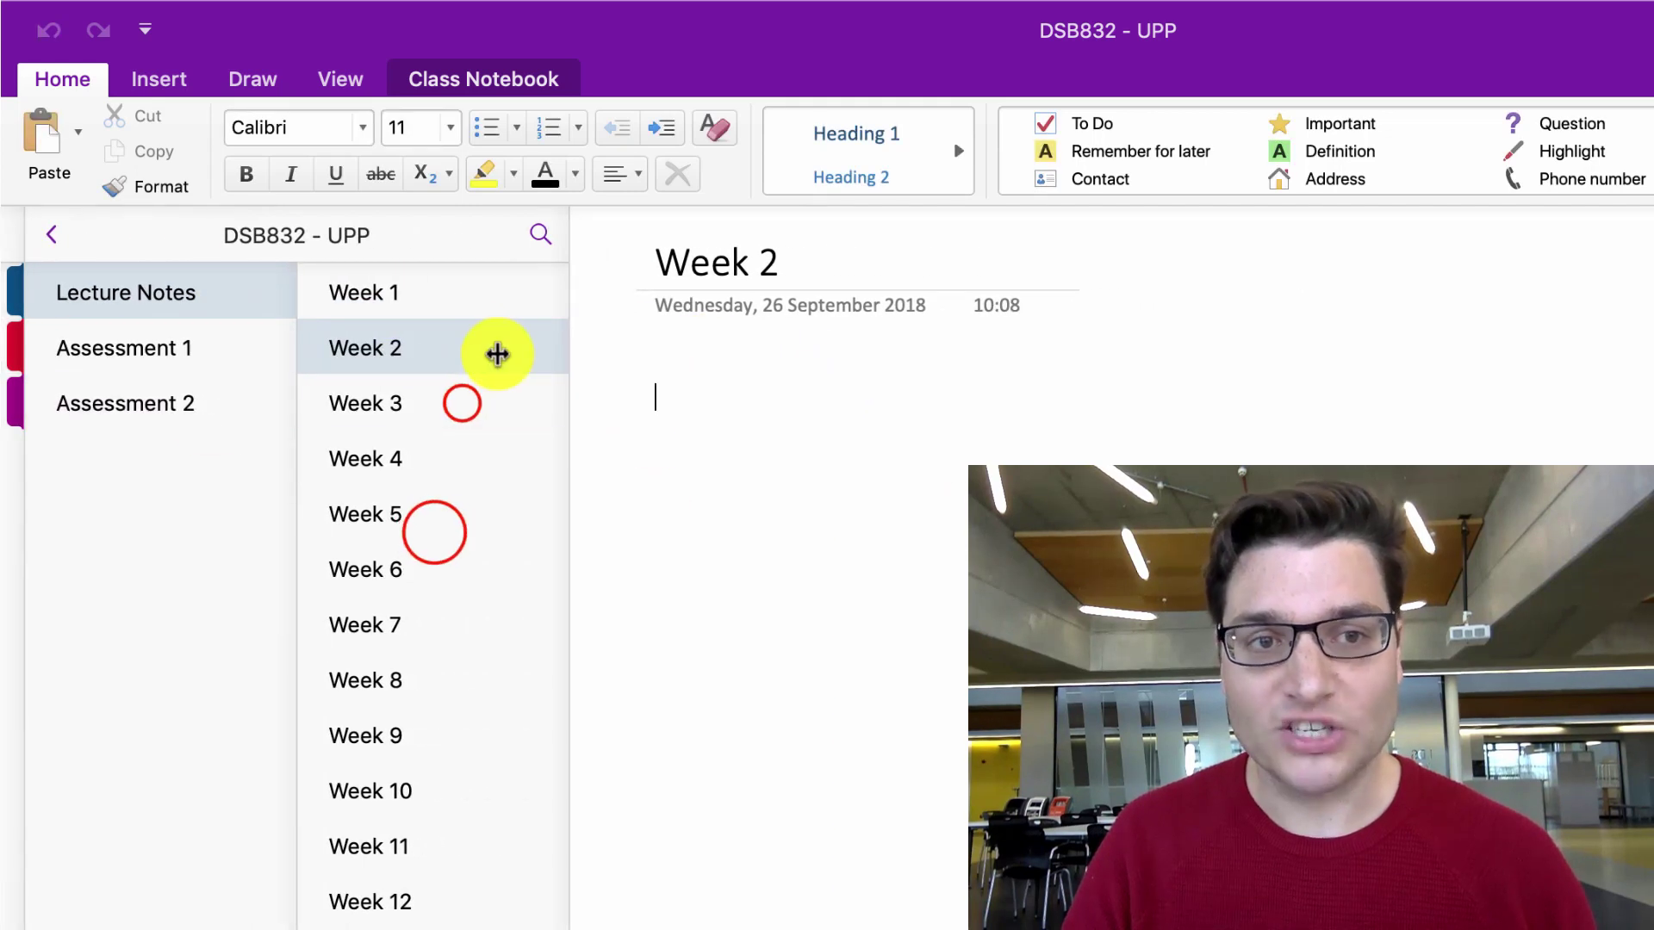
pyautogui.click(461, 403)
pyautogui.click(439, 533)
pyautogui.click(403, 797)
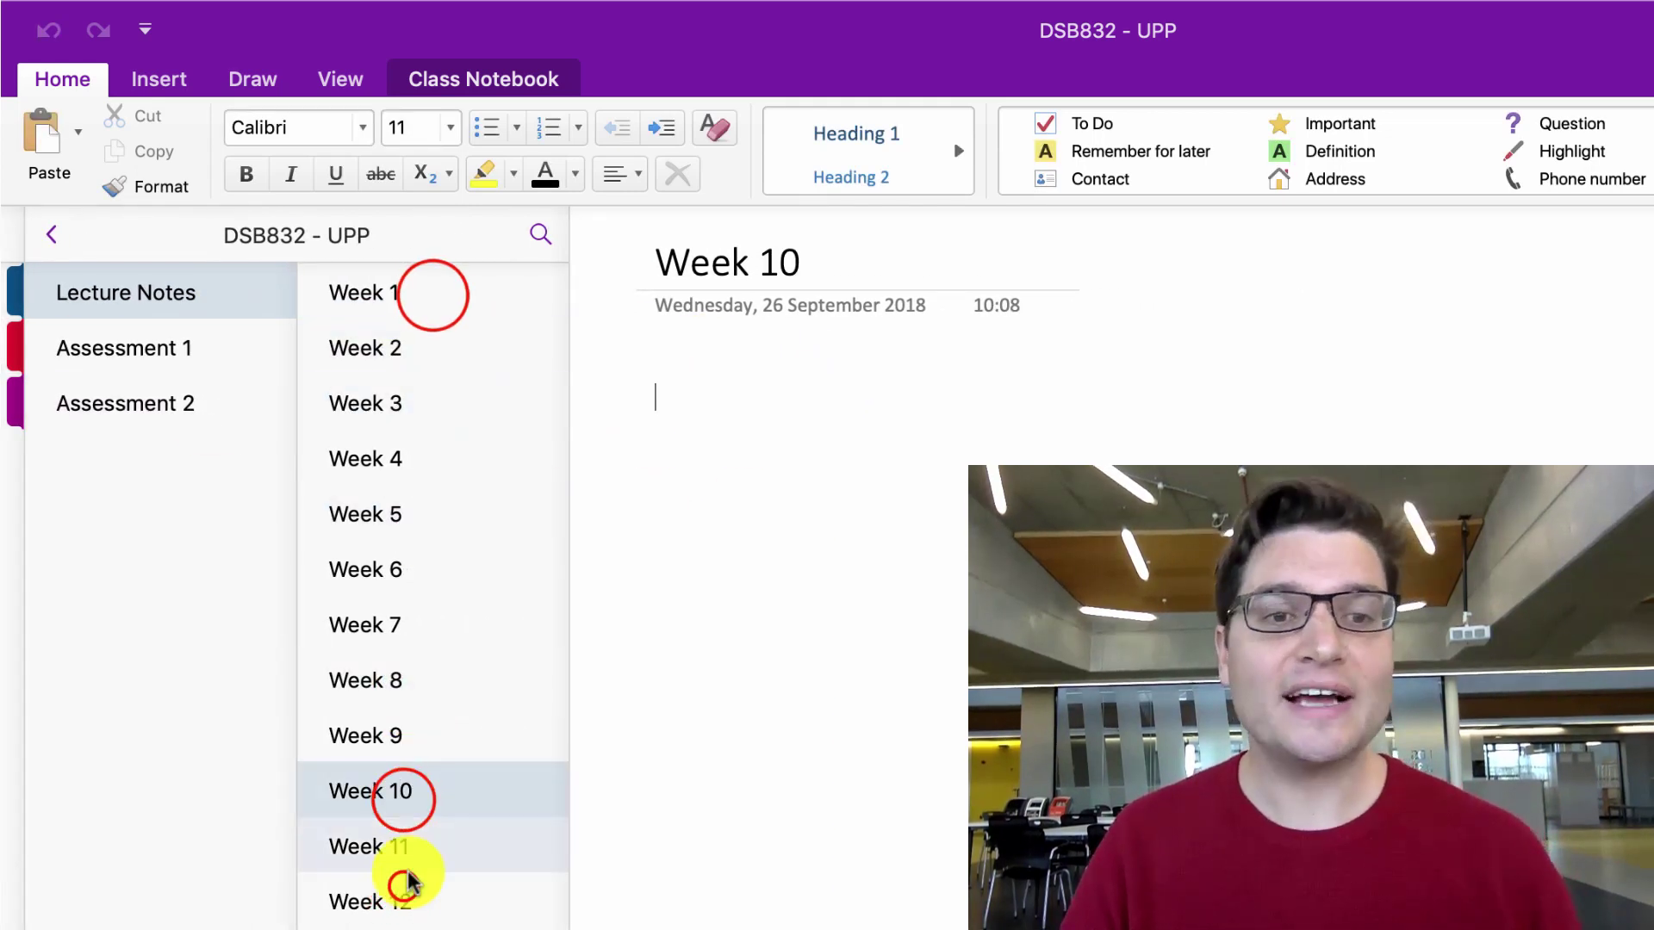
pyautogui.click(409, 883)
pyautogui.click(432, 293)
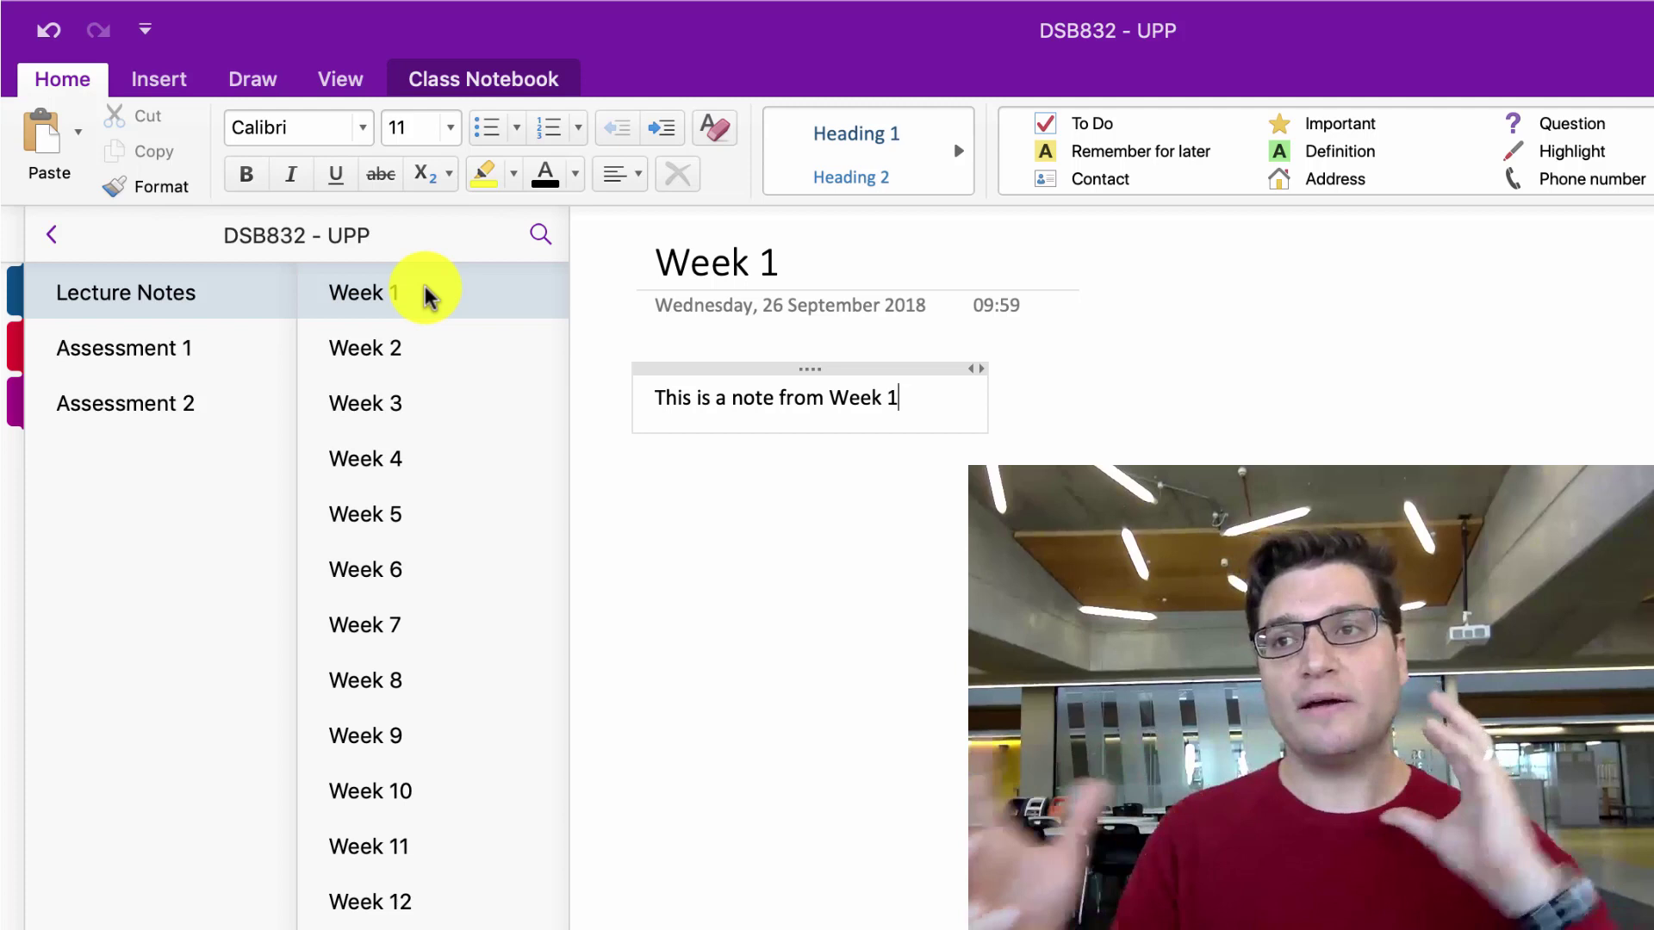
pyautogui.click(221, 336)
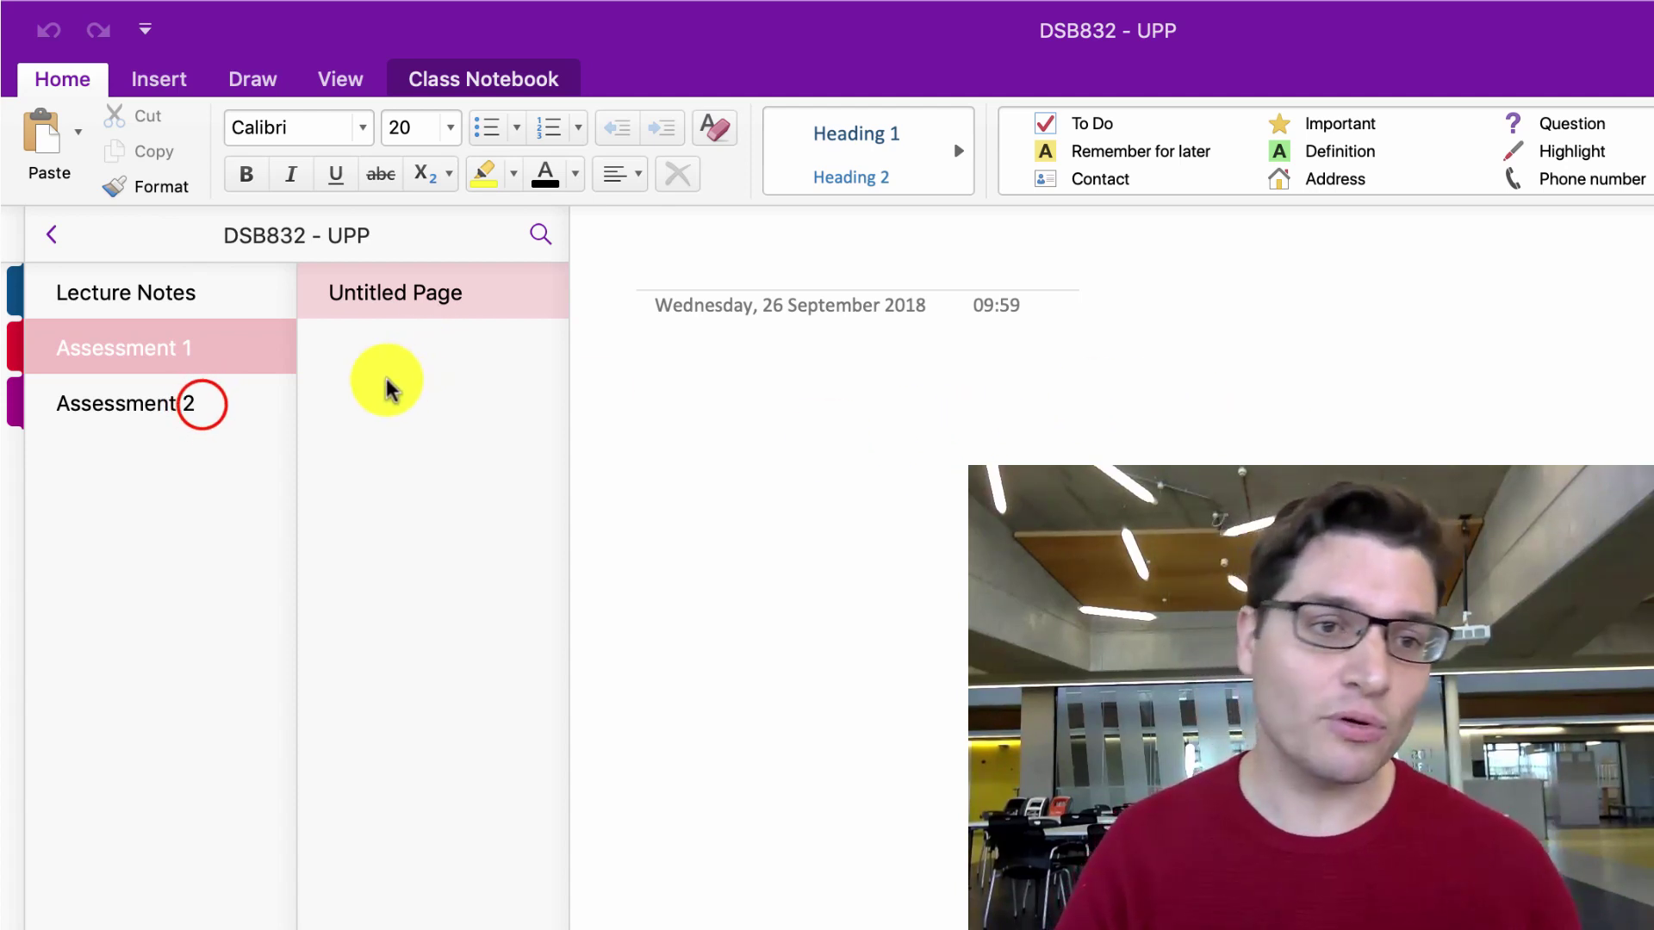
# Visit the Assessment 2 section, then return to Lecture Notes with the notebook list showing
pyautogui.click(205, 404)
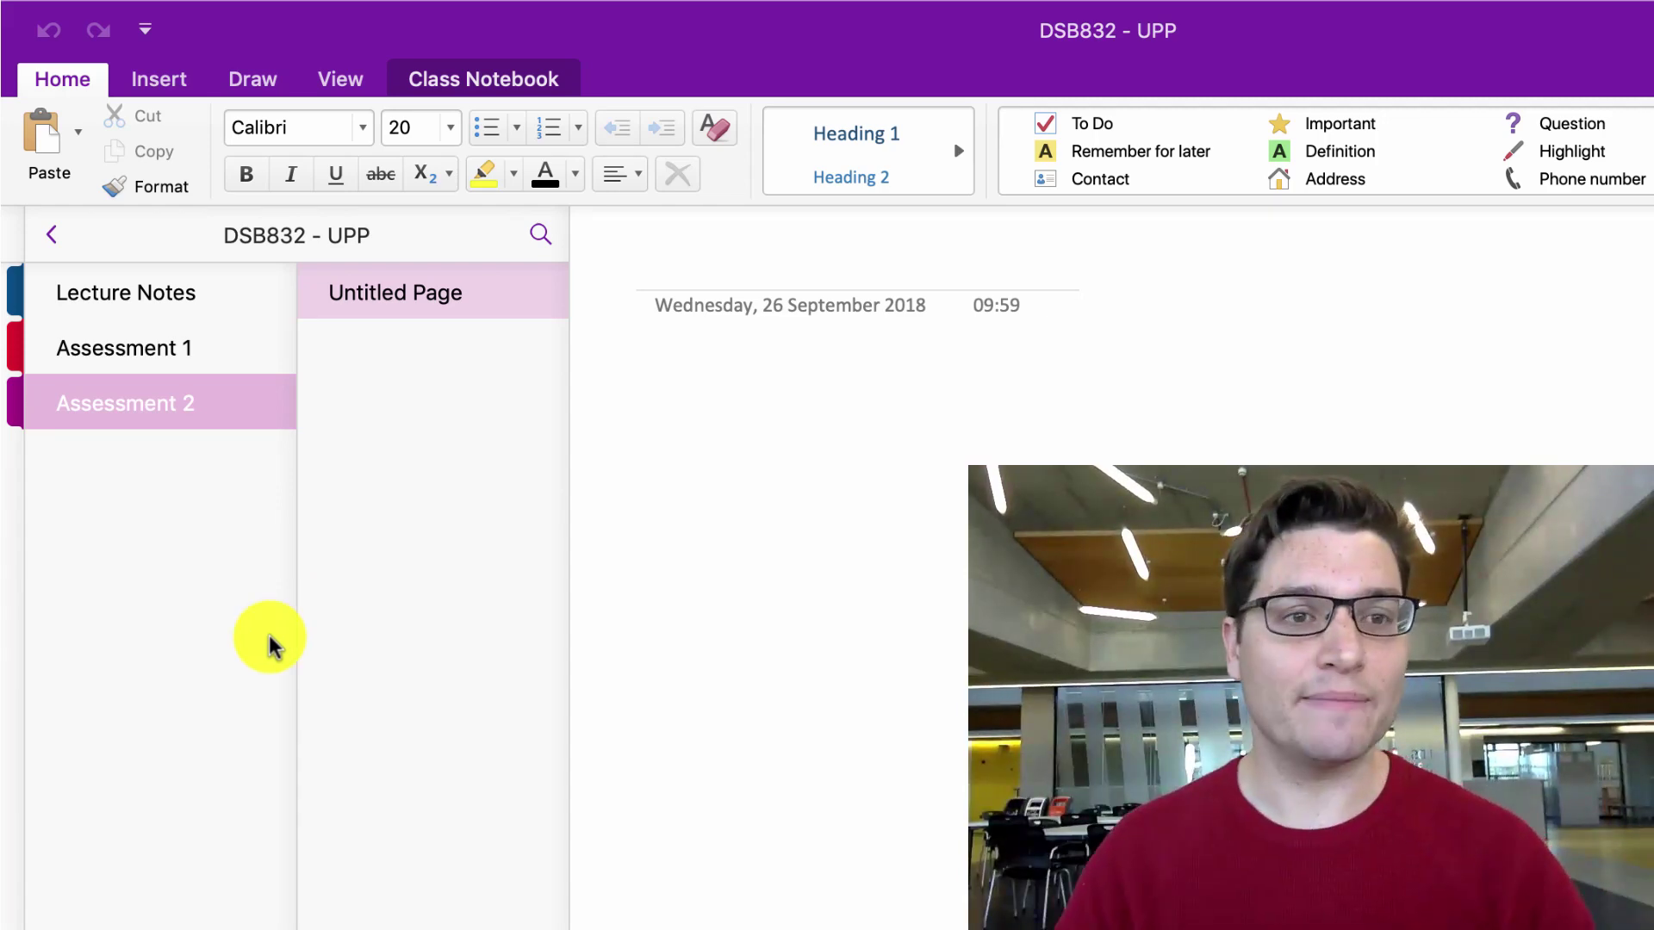
pyautogui.click(56, 237)
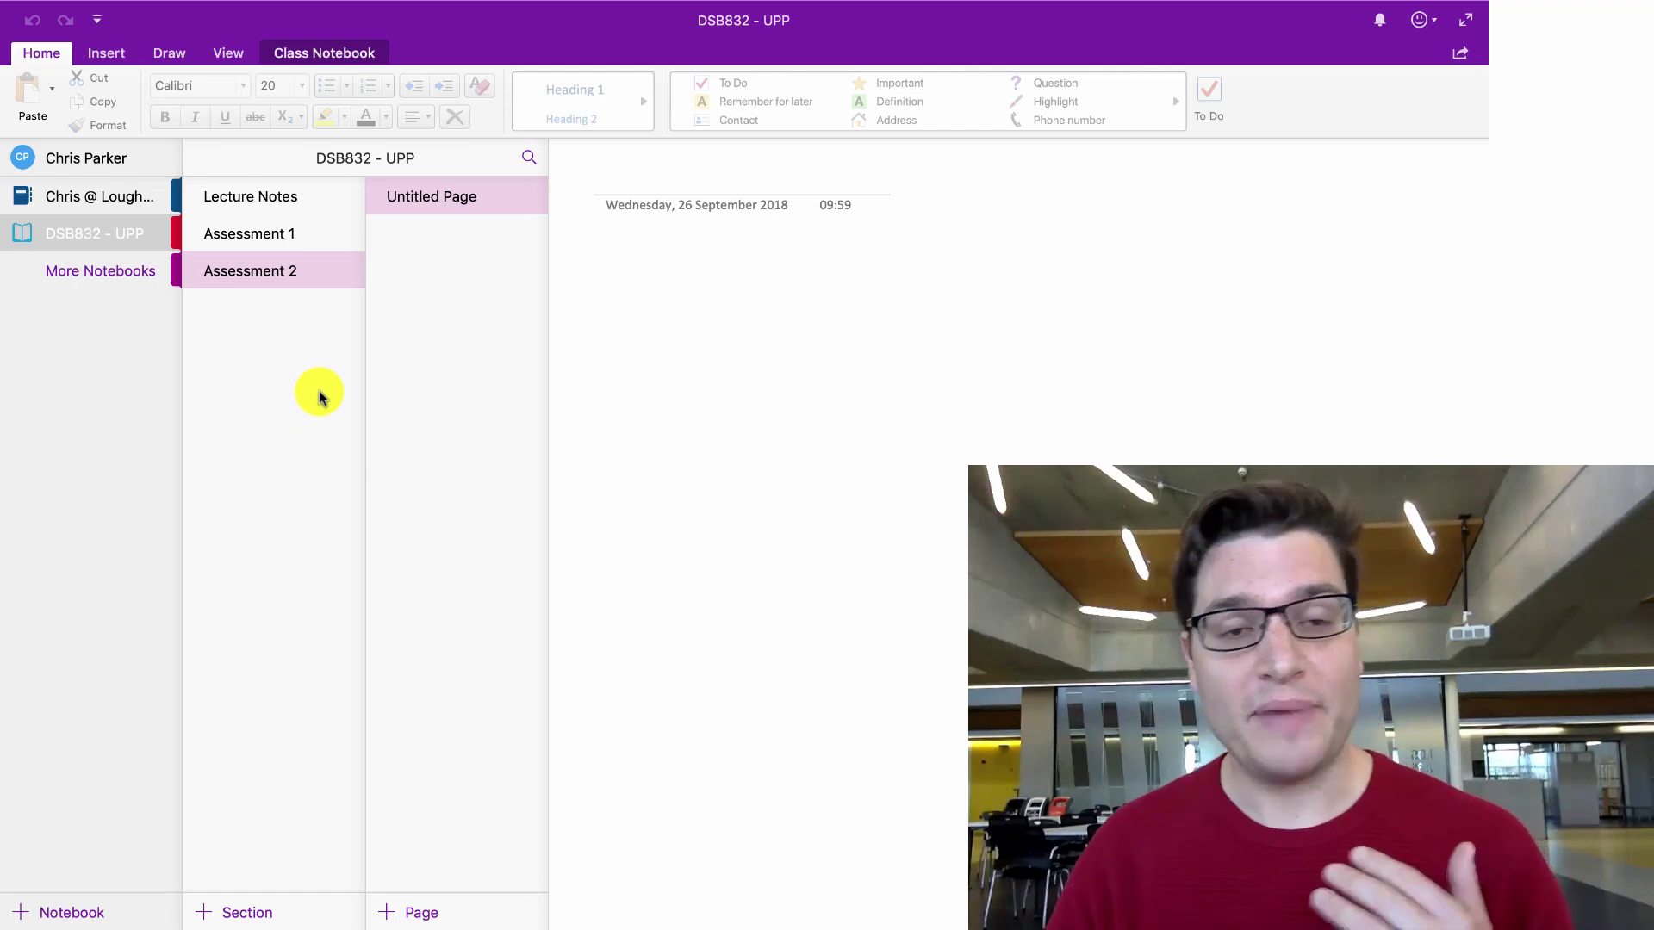
pyautogui.click(318, 201)
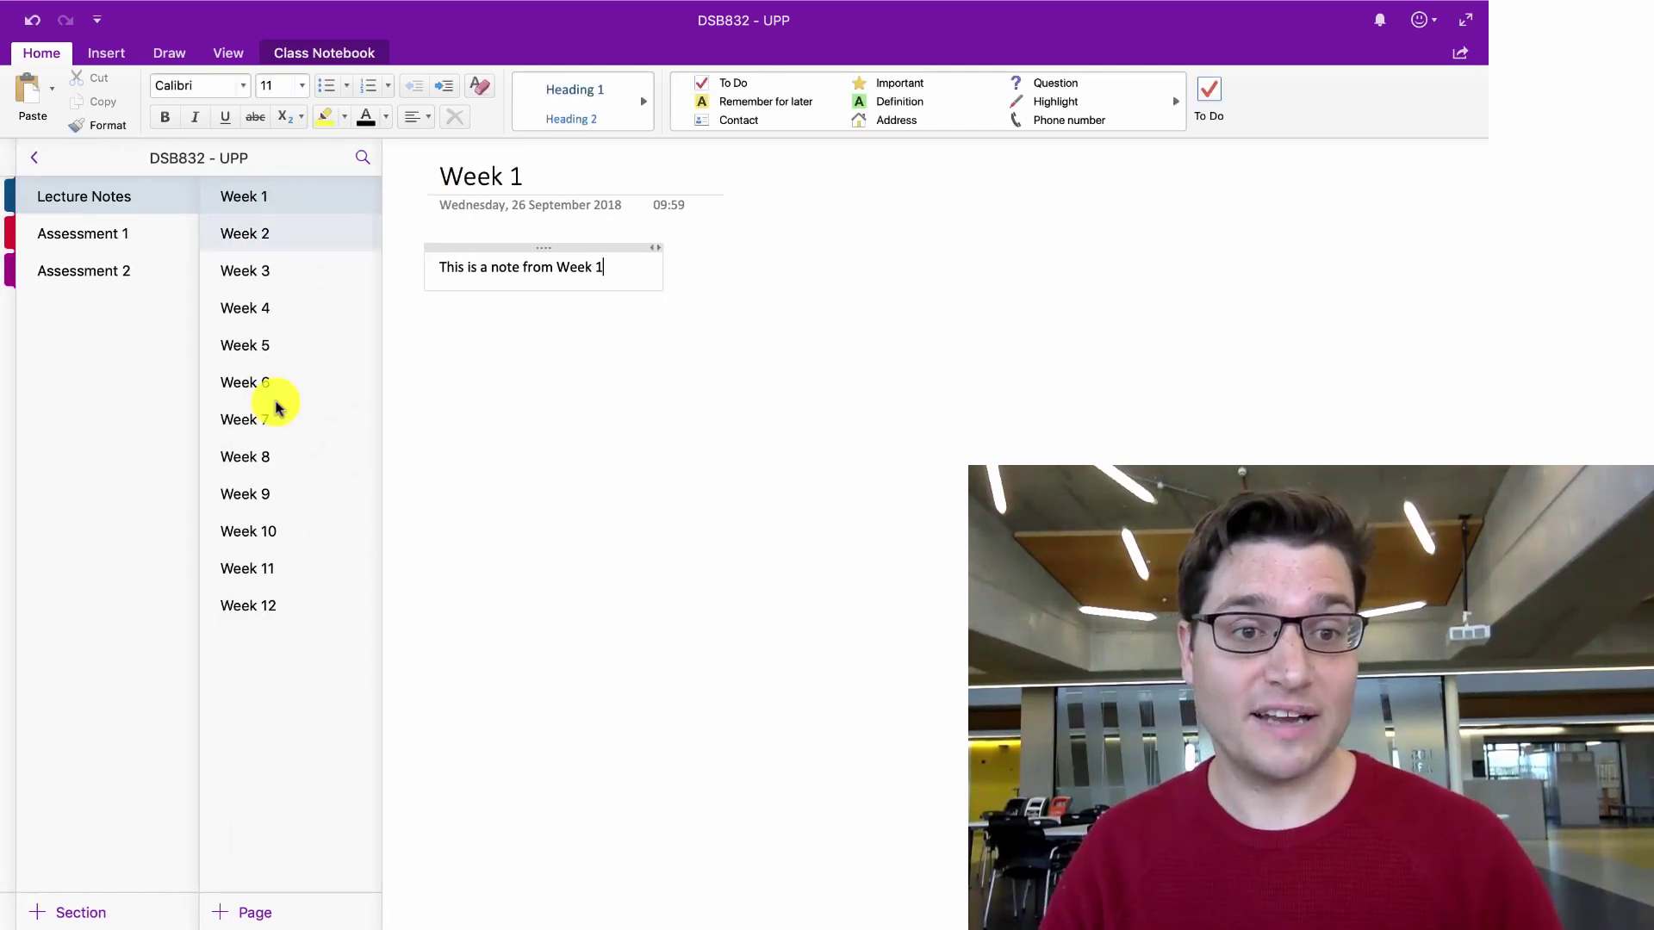
pyautogui.click(33, 157)
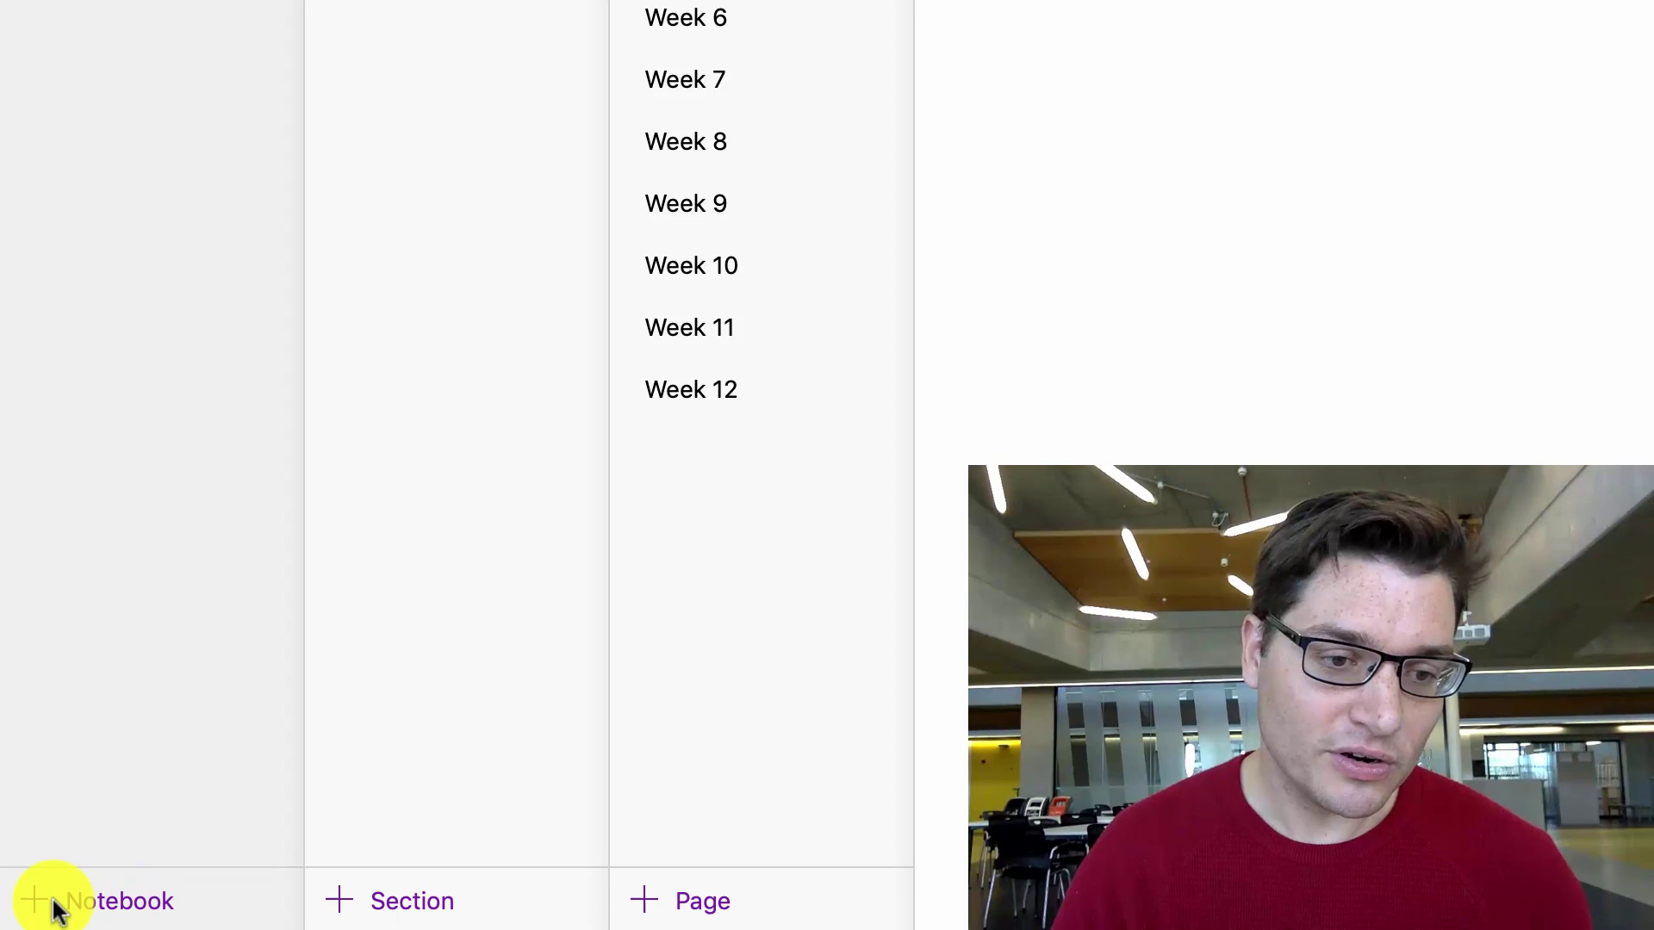
# Set up a new Magenta notebook named 'Test Module' stored on OneDrive
pyautogui.click(35, 904)
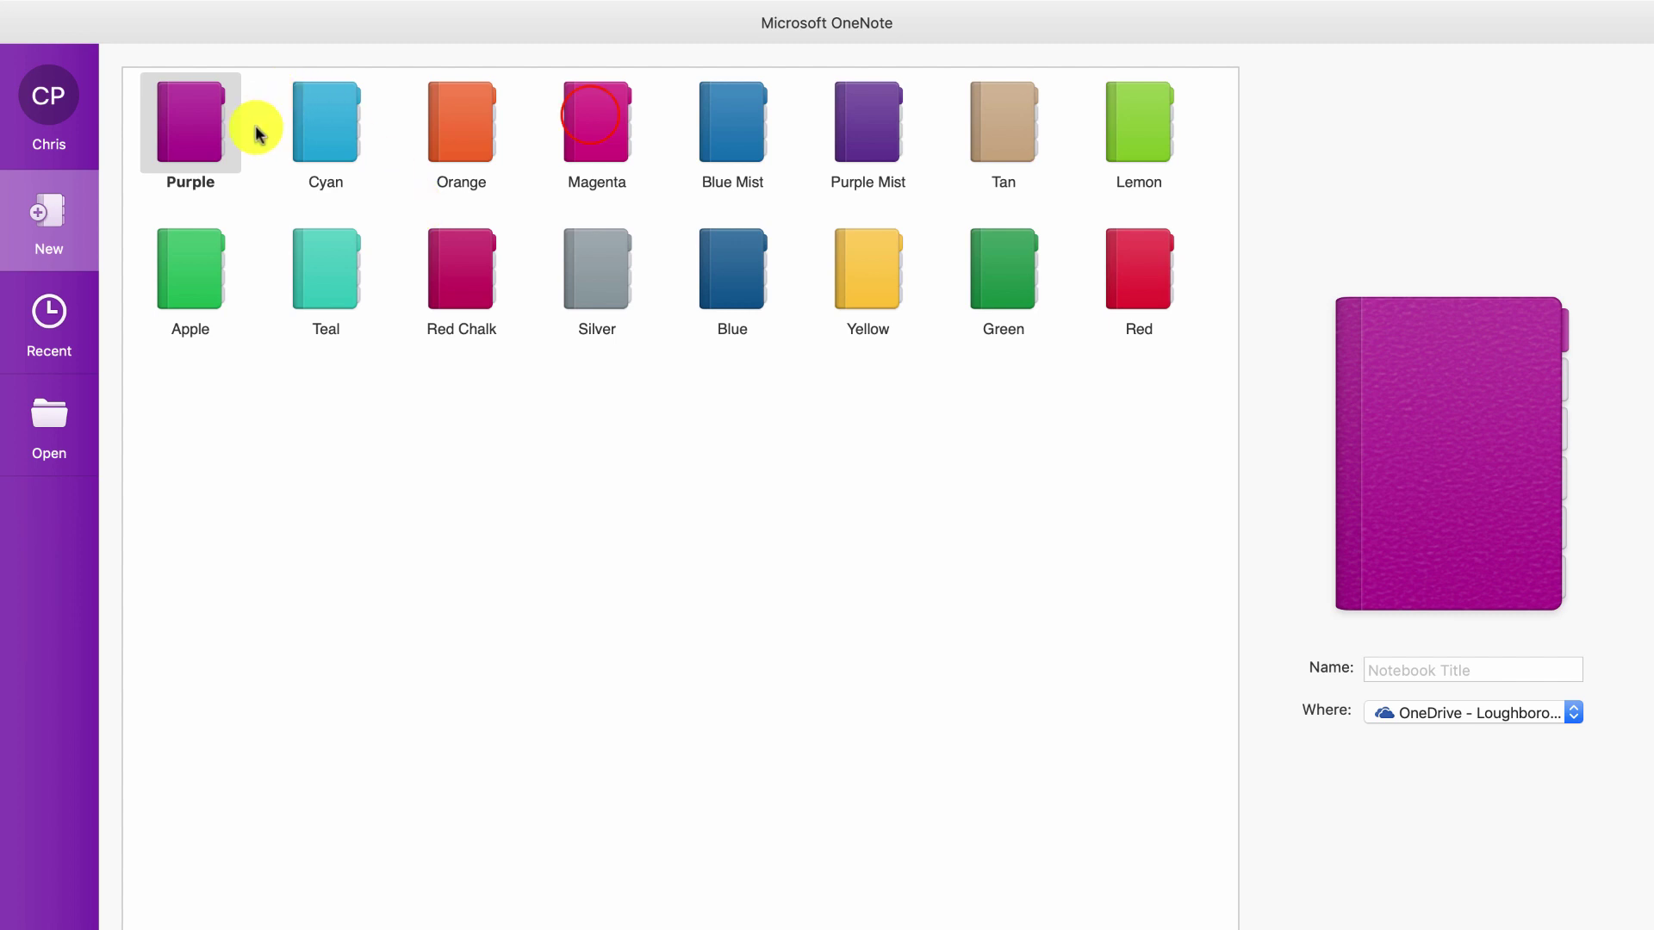
pyautogui.click(591, 118)
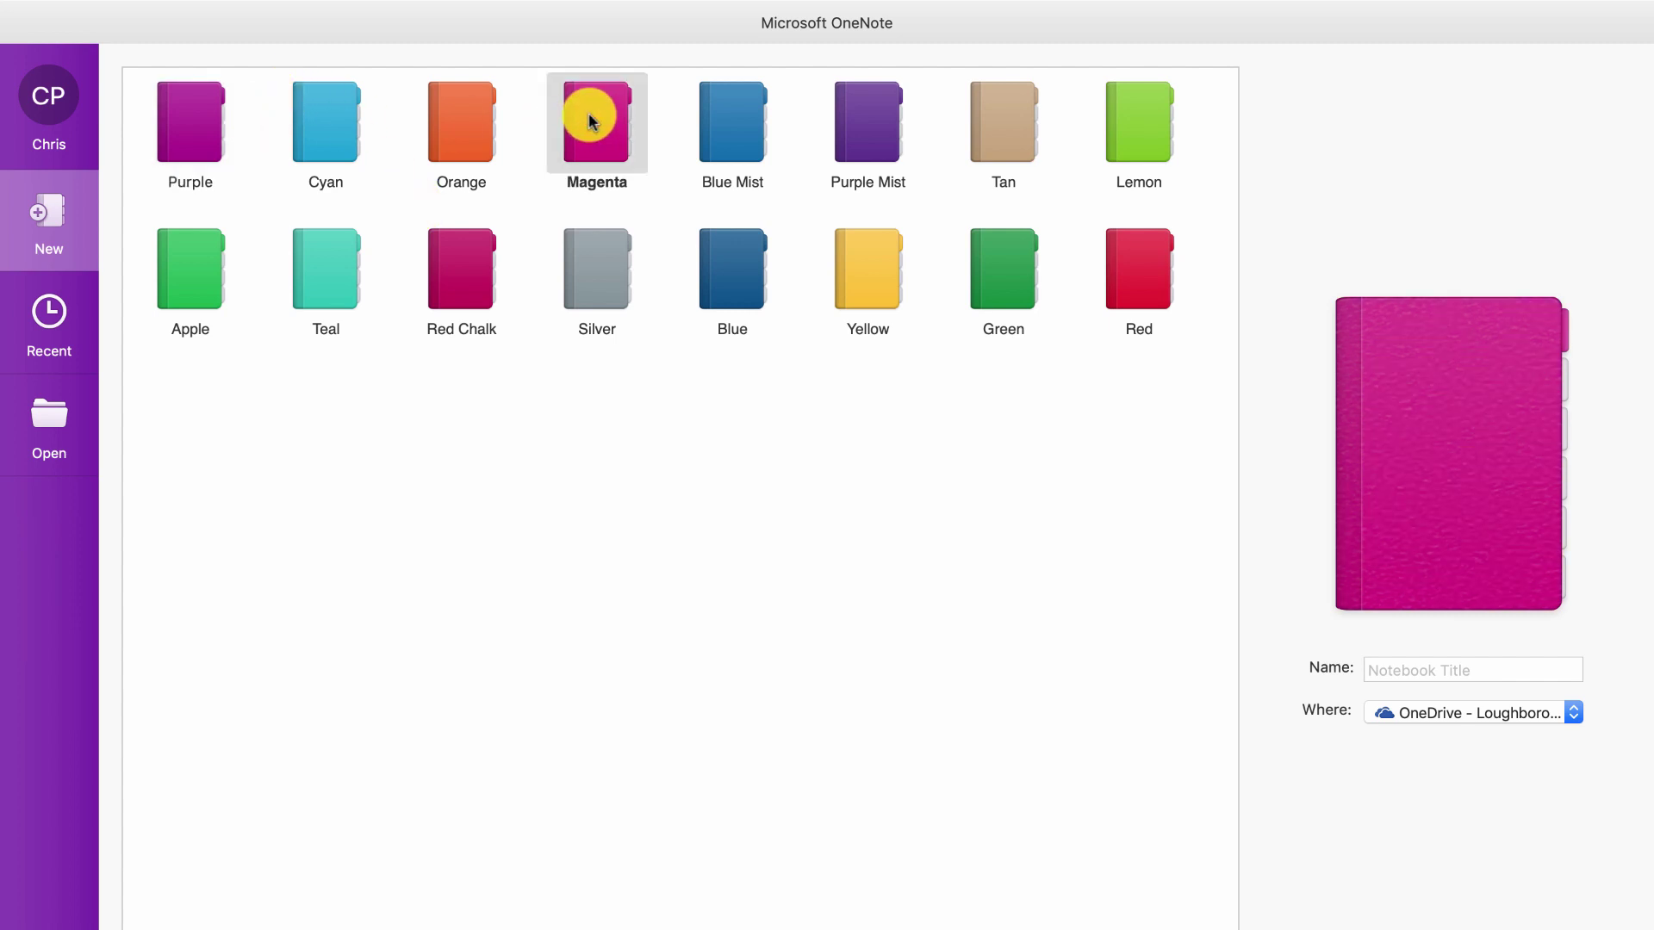
pyautogui.click(1399, 668)
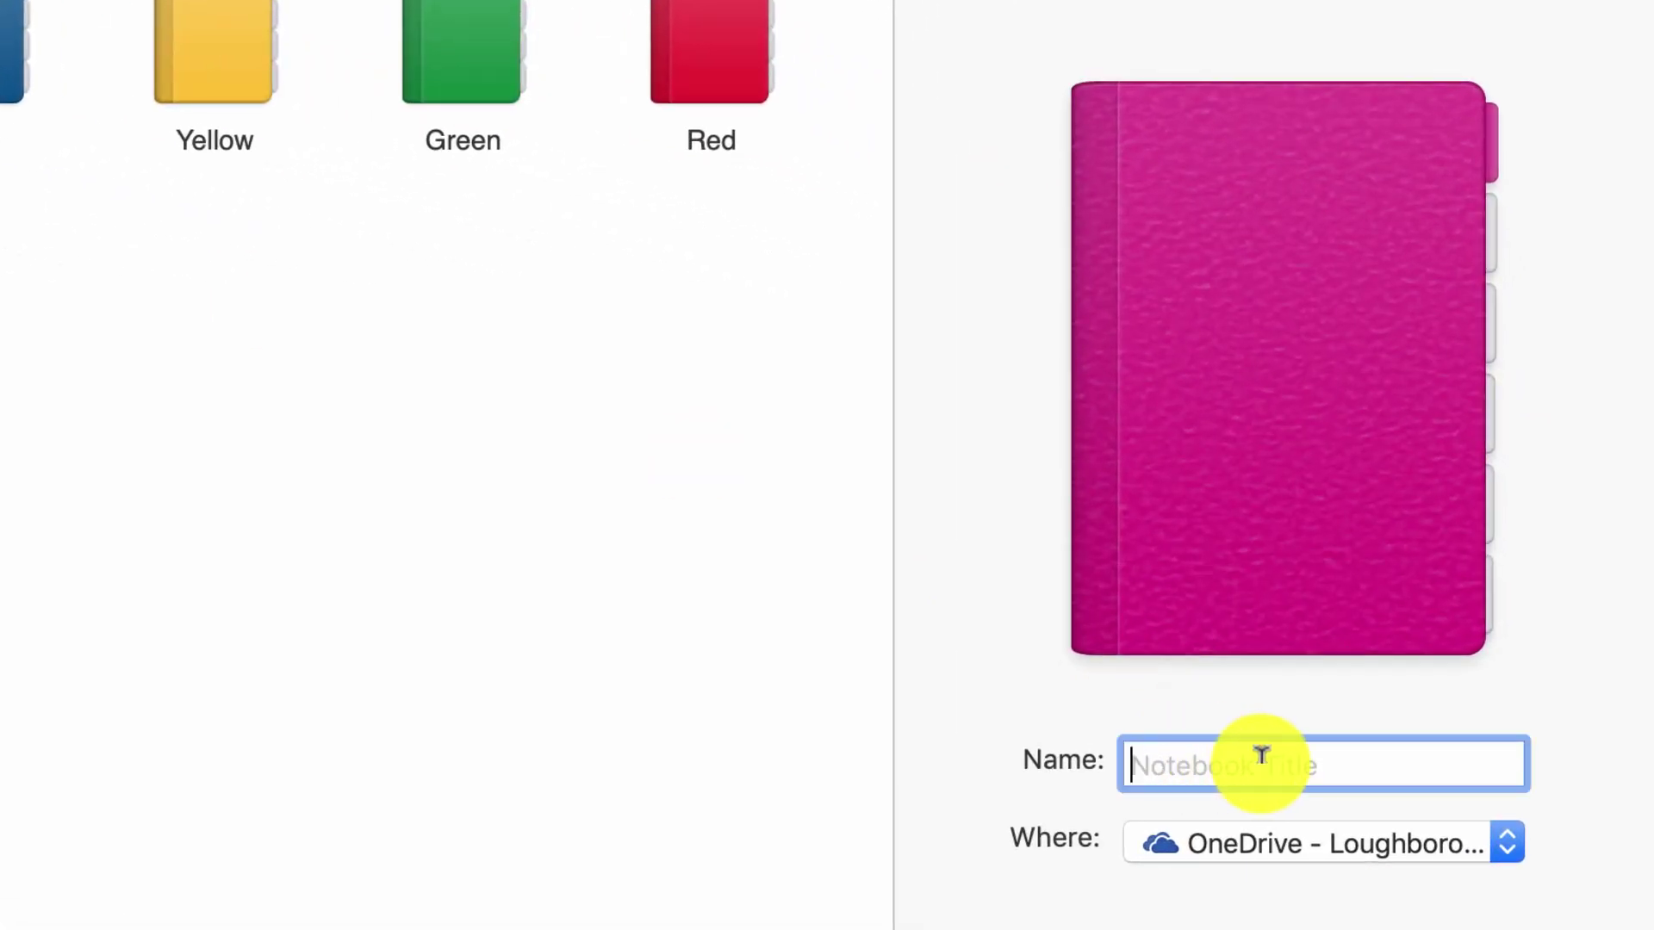
pyautogui.write('Test No')
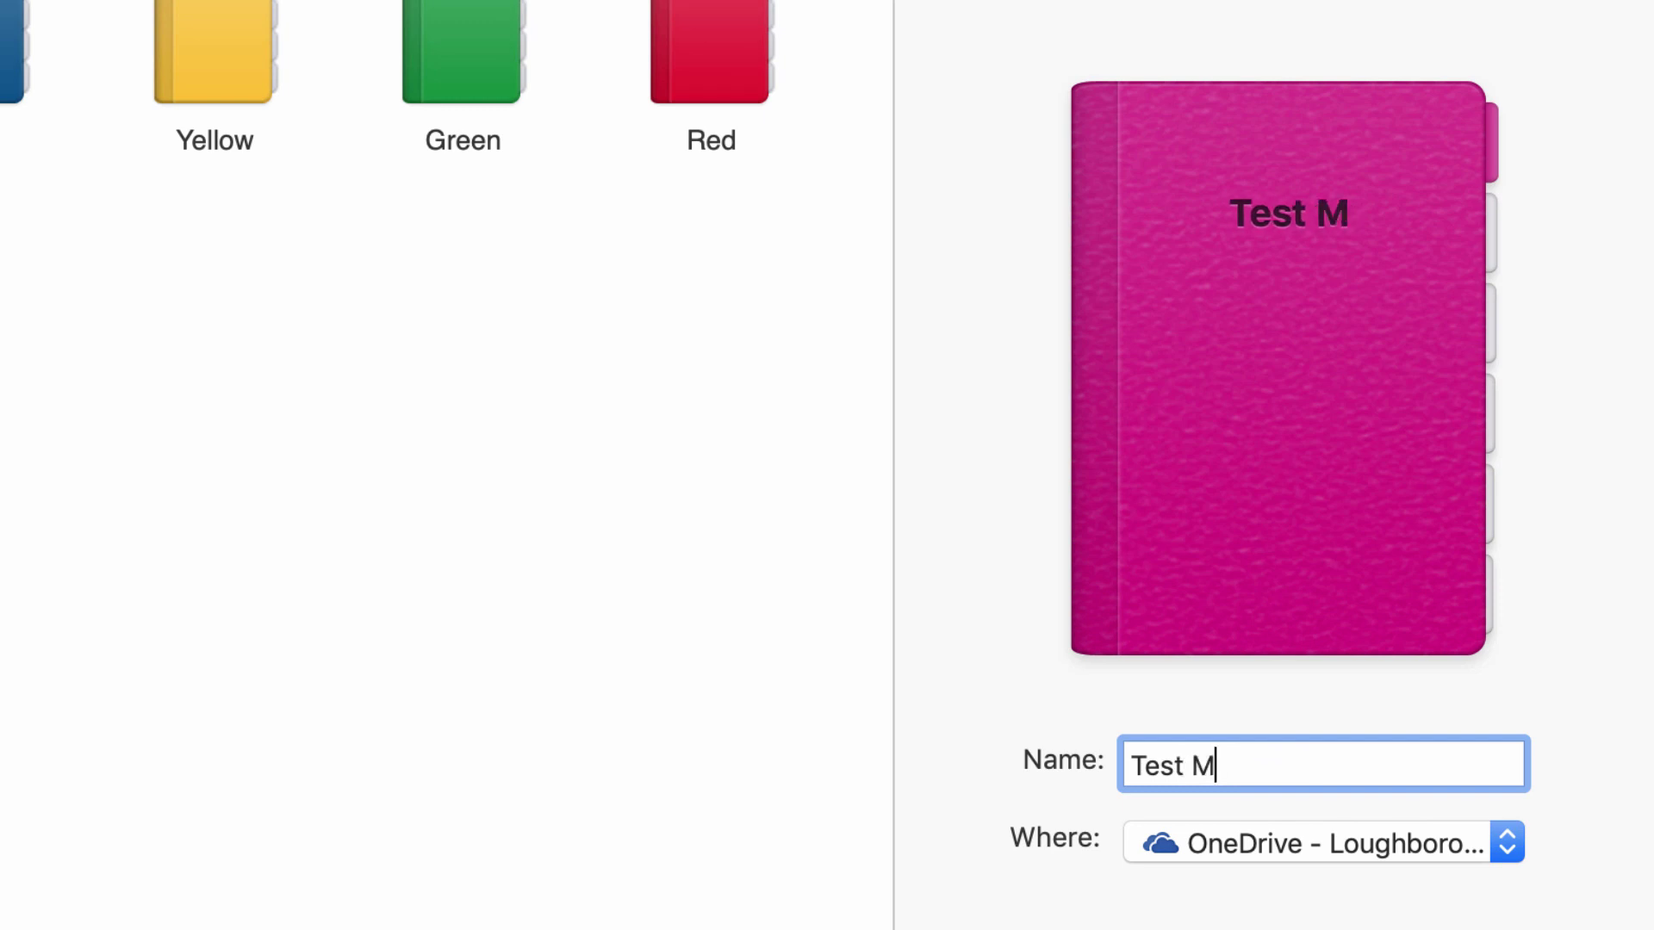
pyautogui.write('odule')
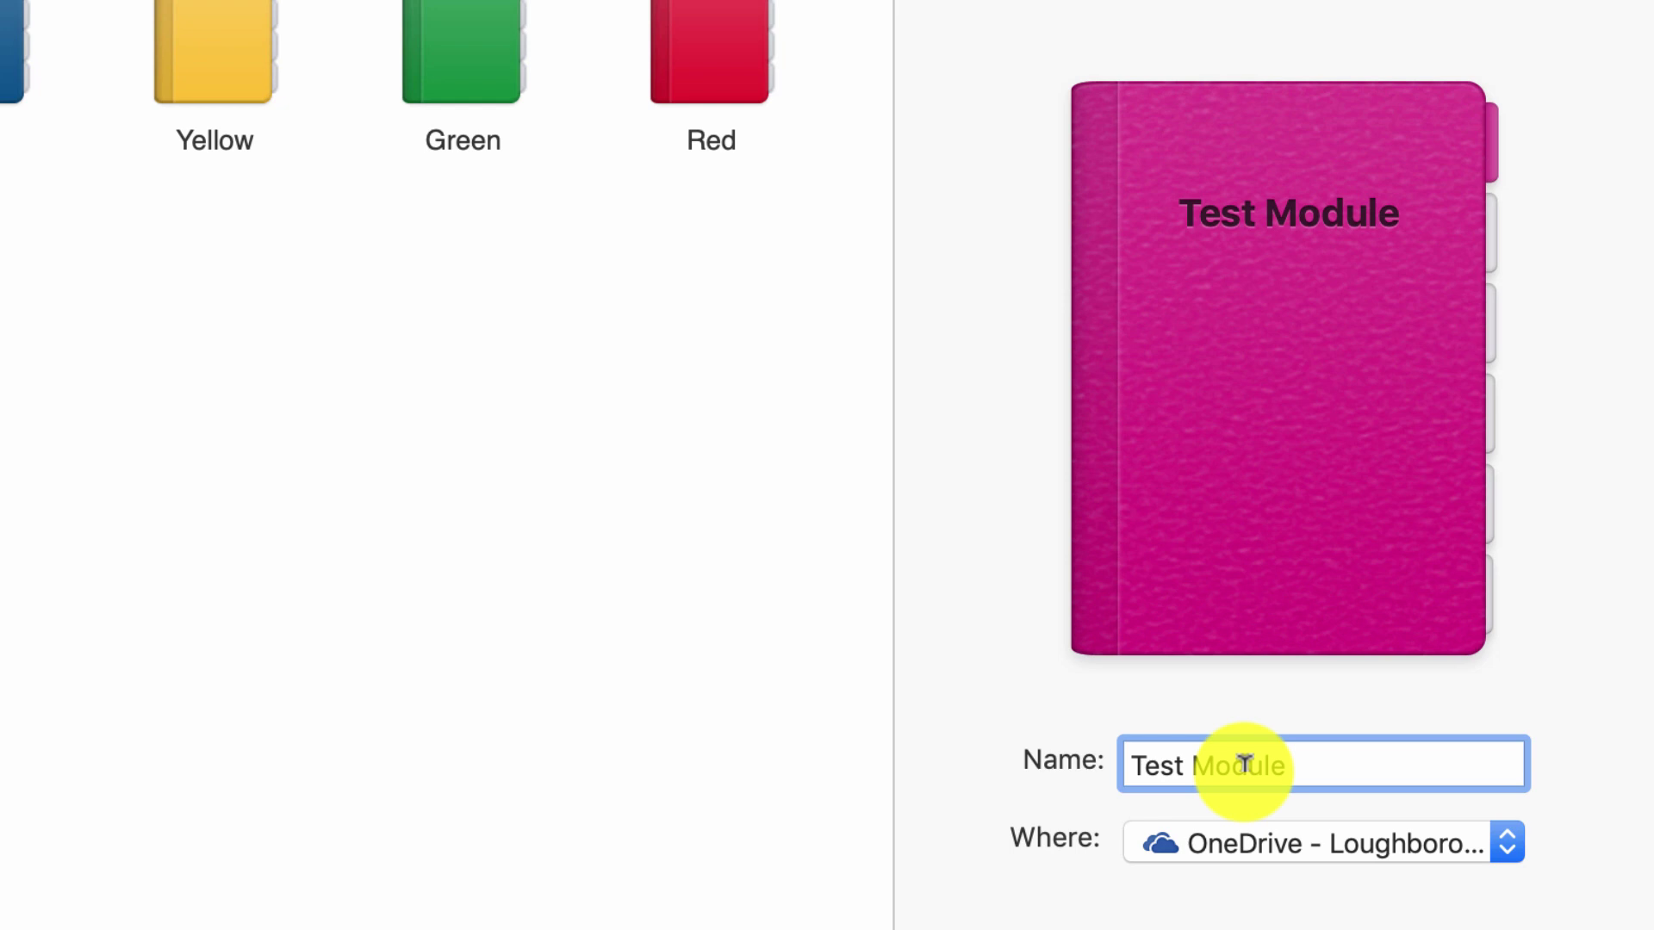
pyautogui.click(1241, 766)
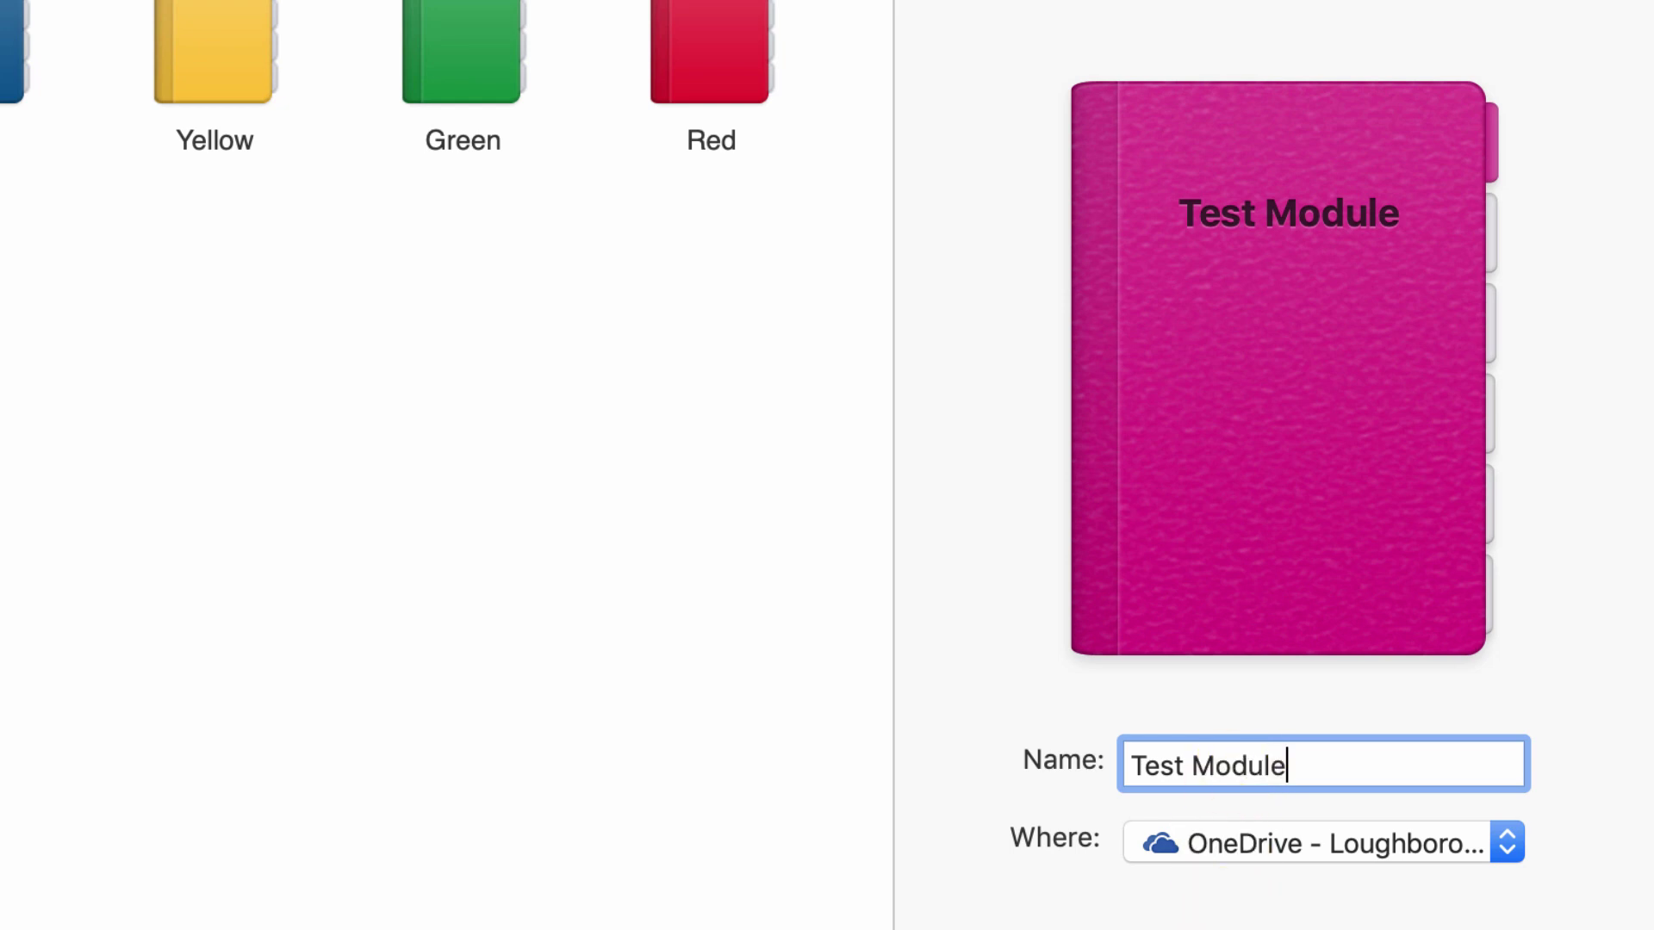
pyautogui.click(1466, 856)
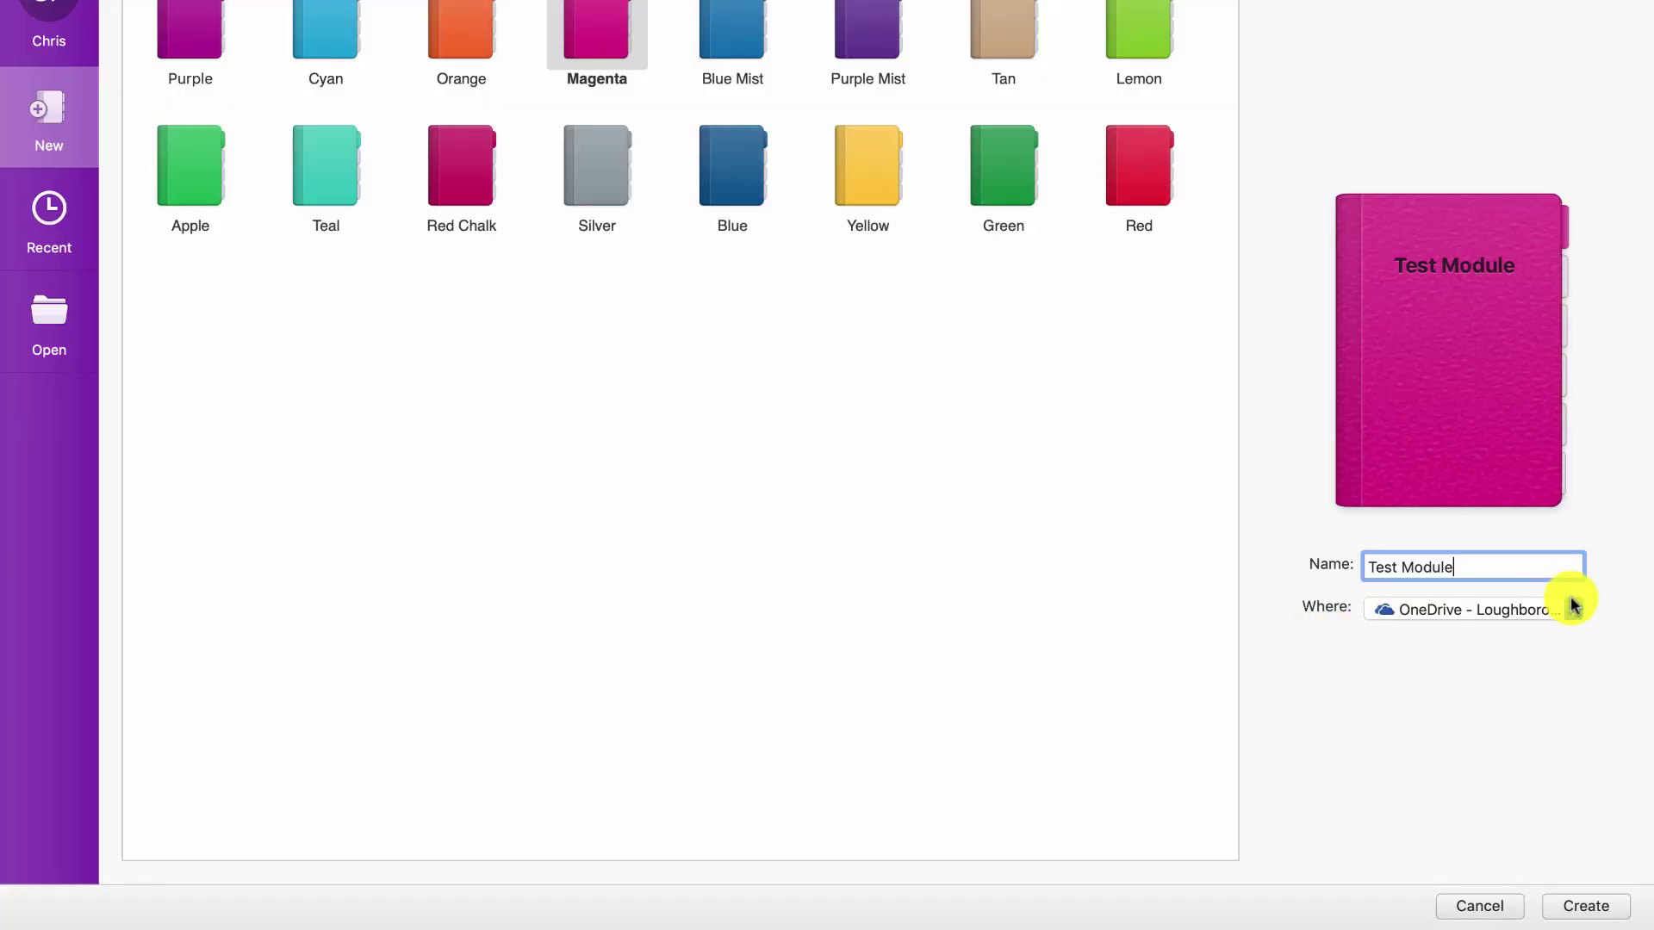
# Create the Test Module notebook and add a section named 'Test section'
pyautogui.click(1596, 905)
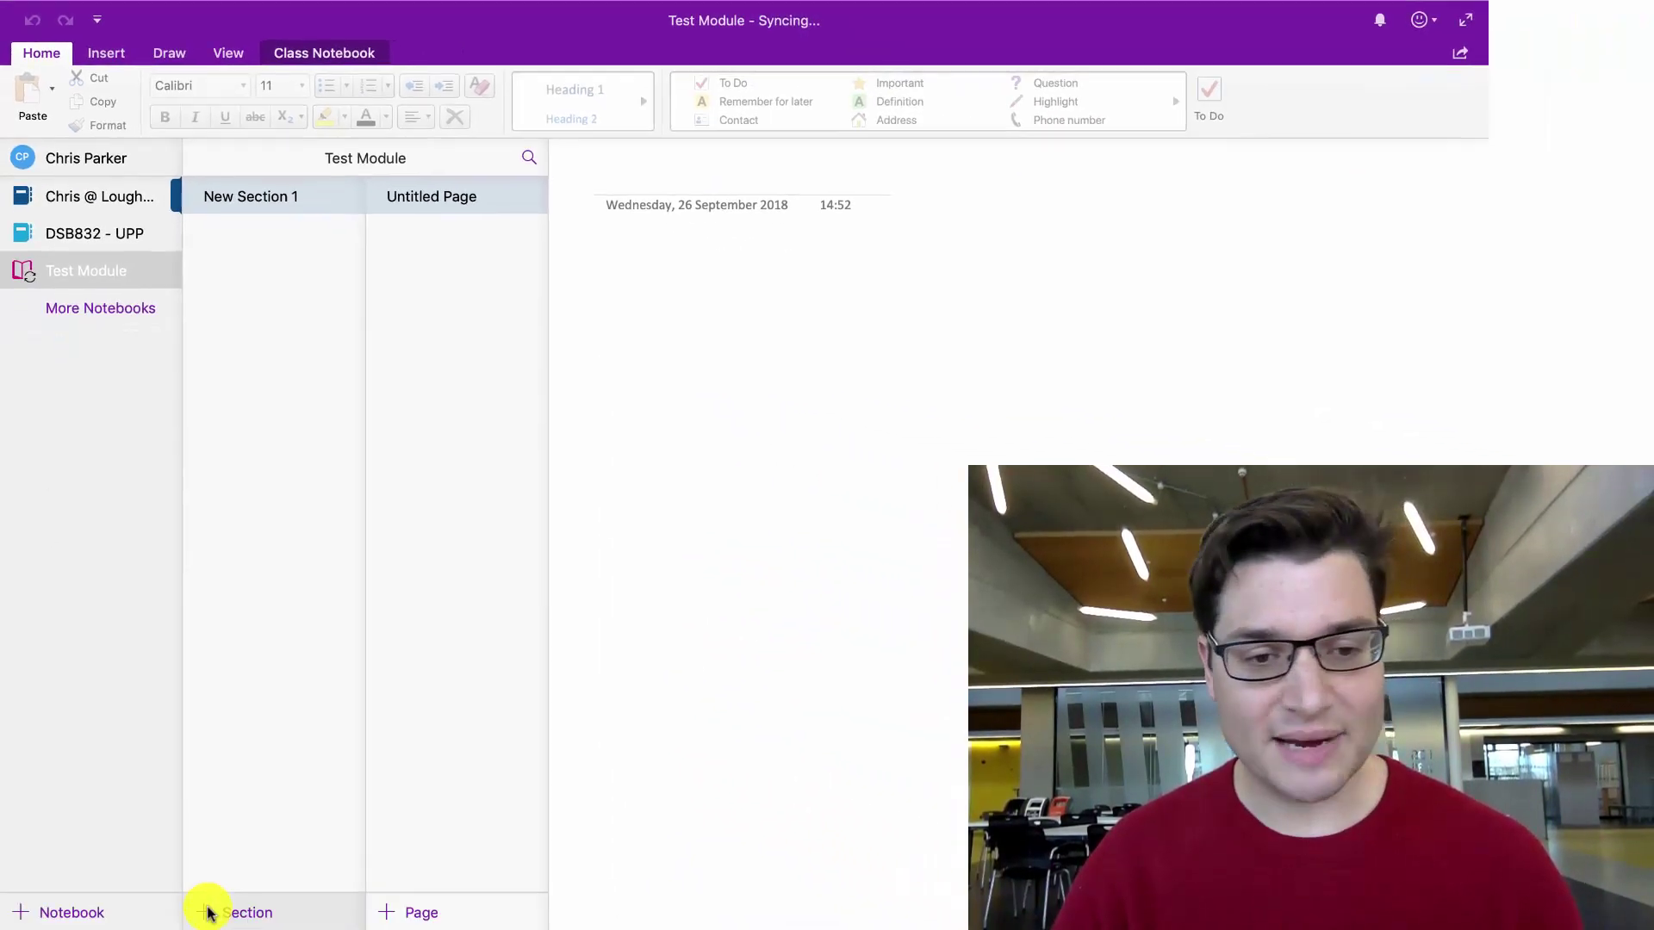
pyautogui.click(204, 913)
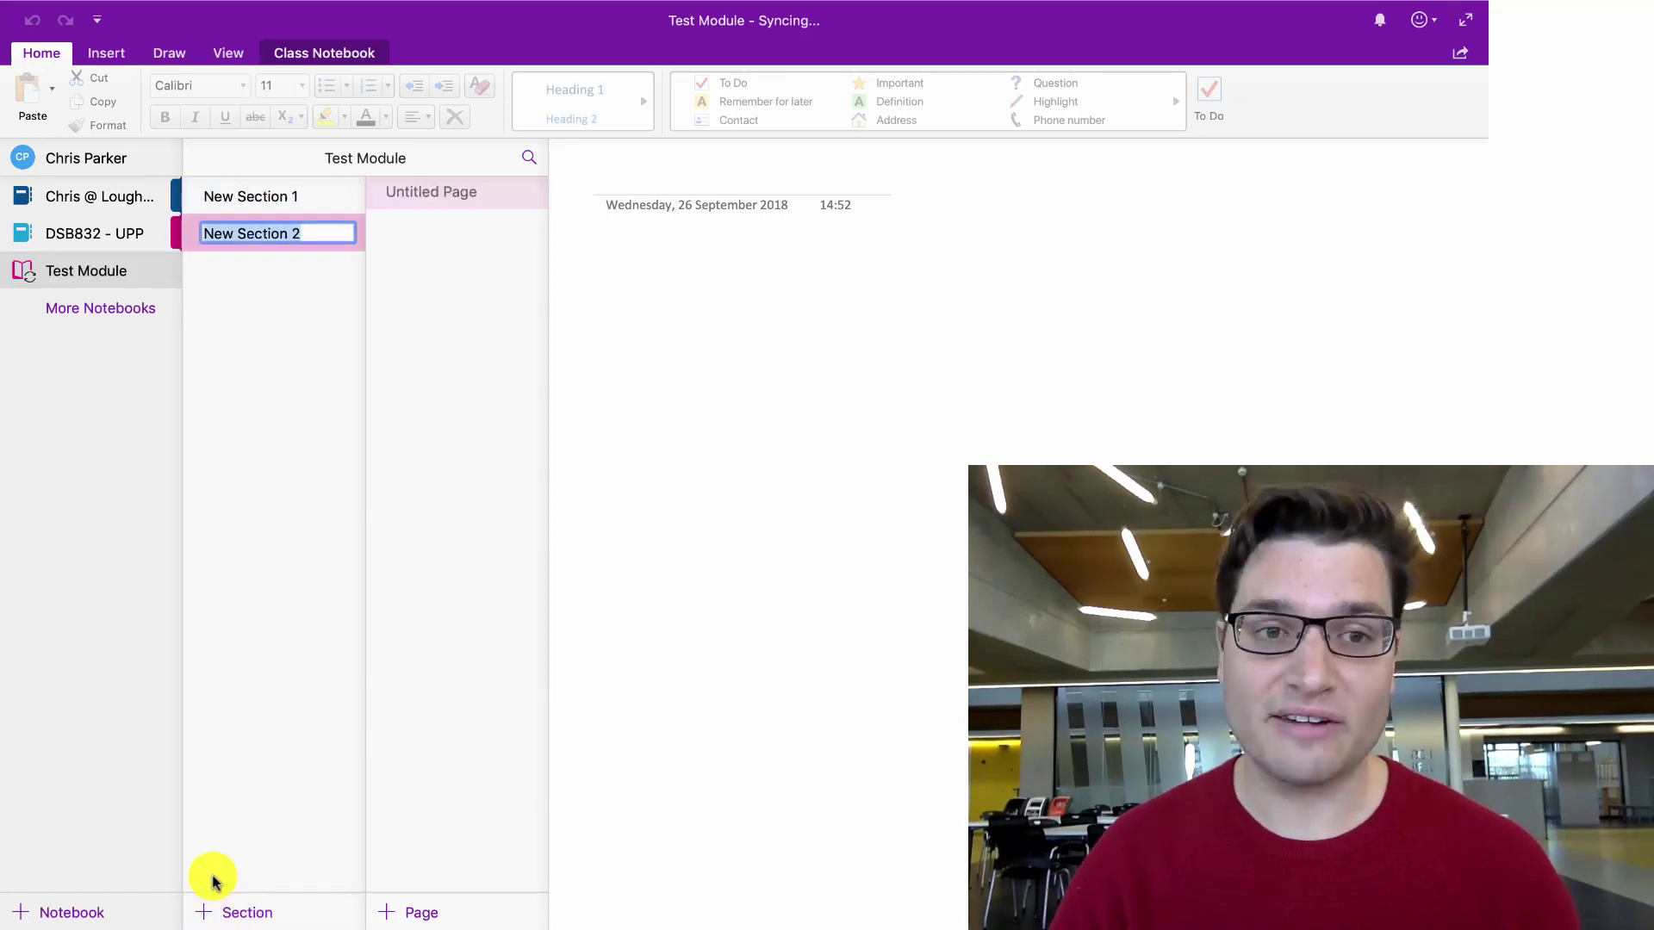
pyautogui.write('Test')
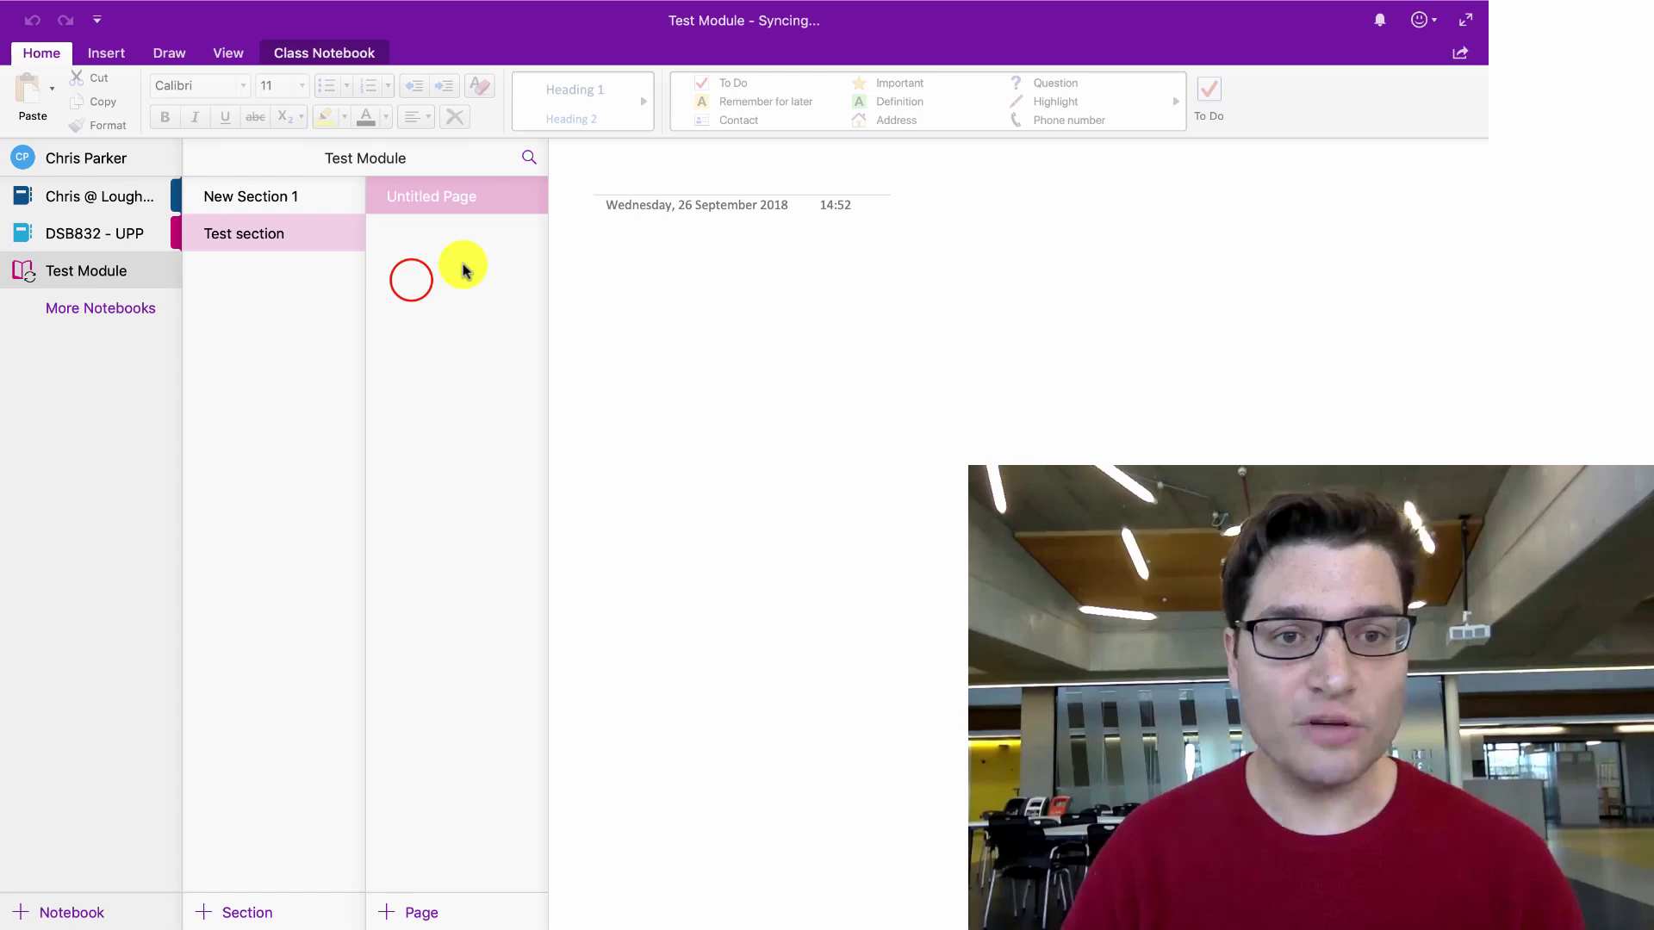
# Add a page titled 'Test Page' and type 'Type something' in its body
pyautogui.click(390, 911)
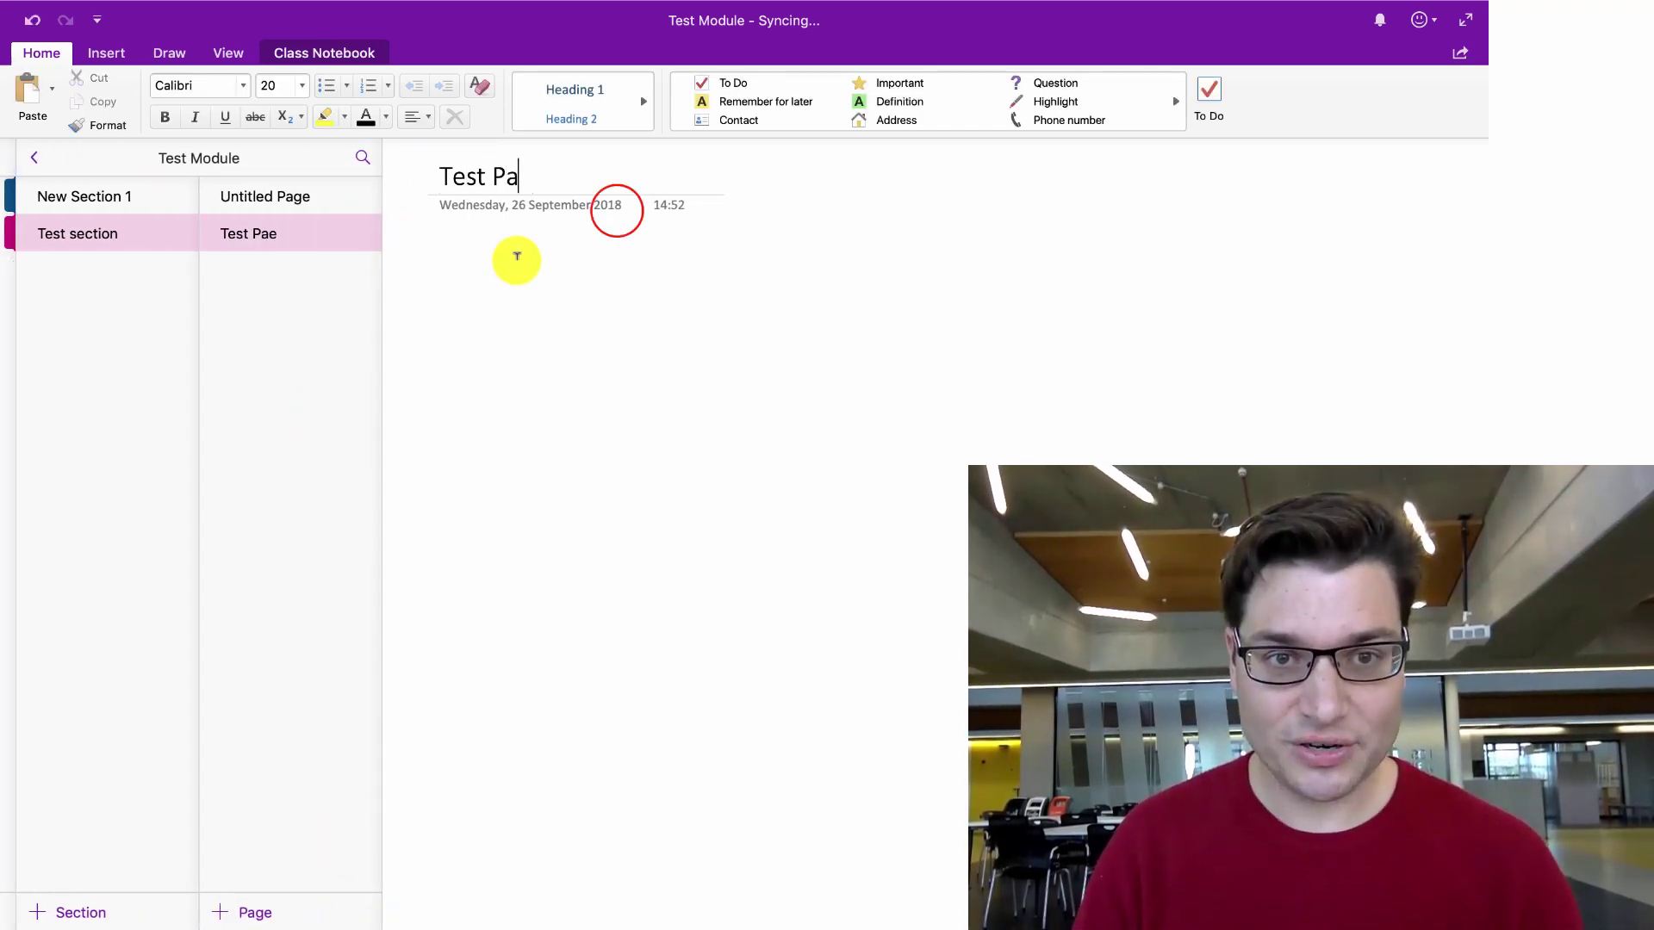
pyautogui.click(617, 211)
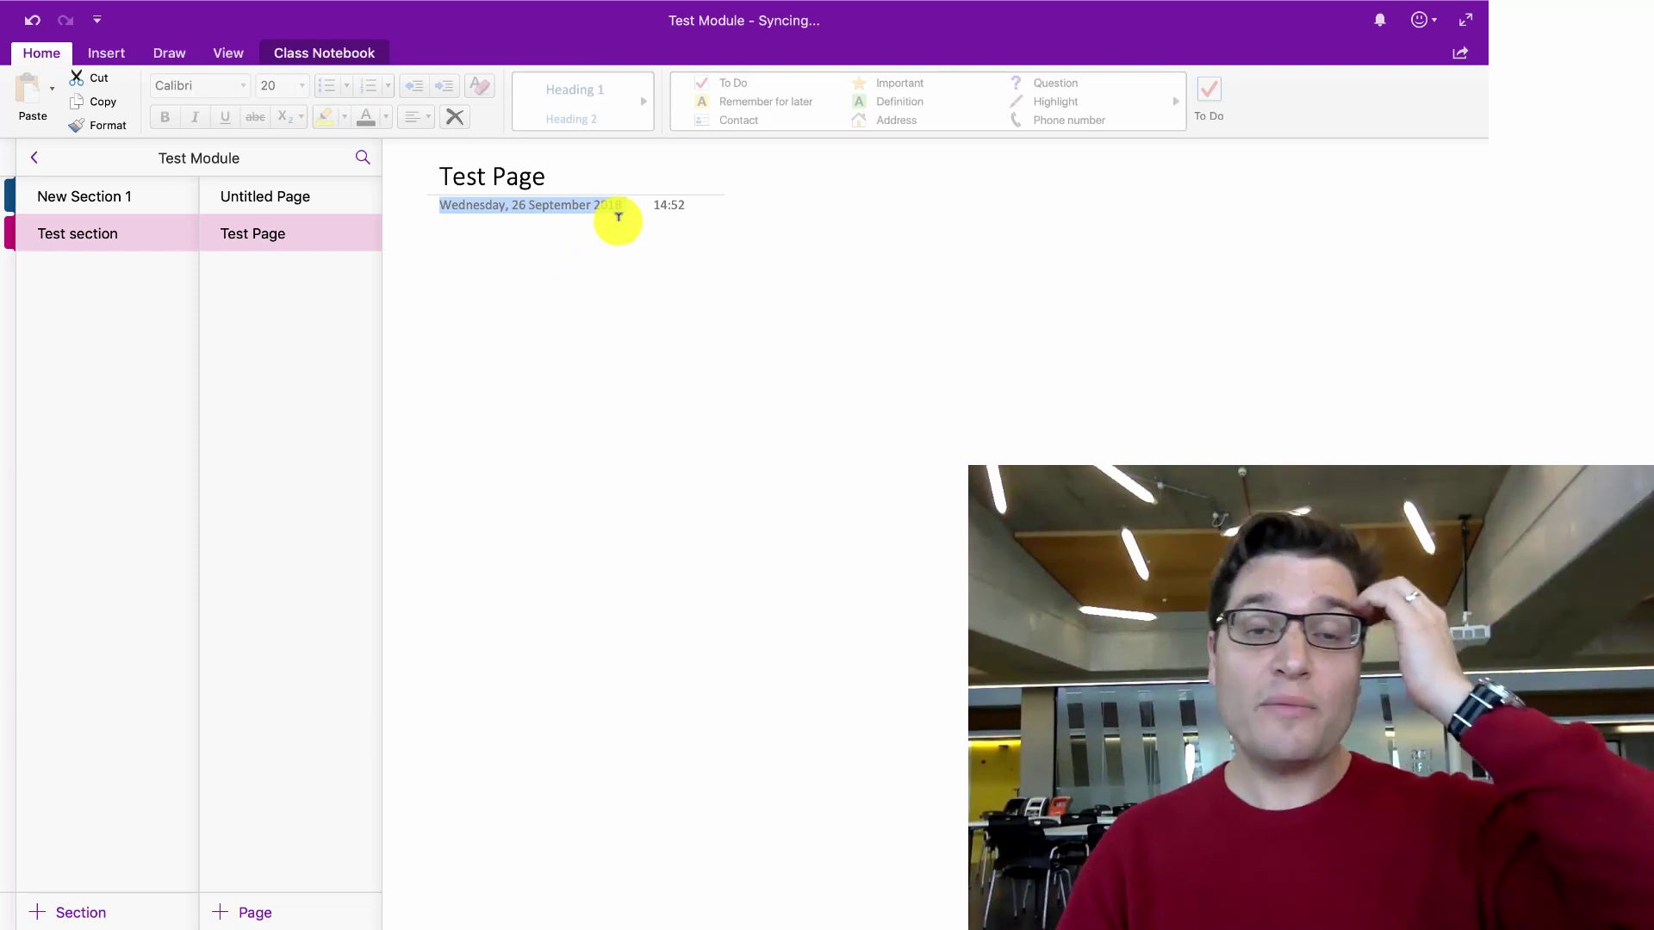
pyautogui.click(860, 428)
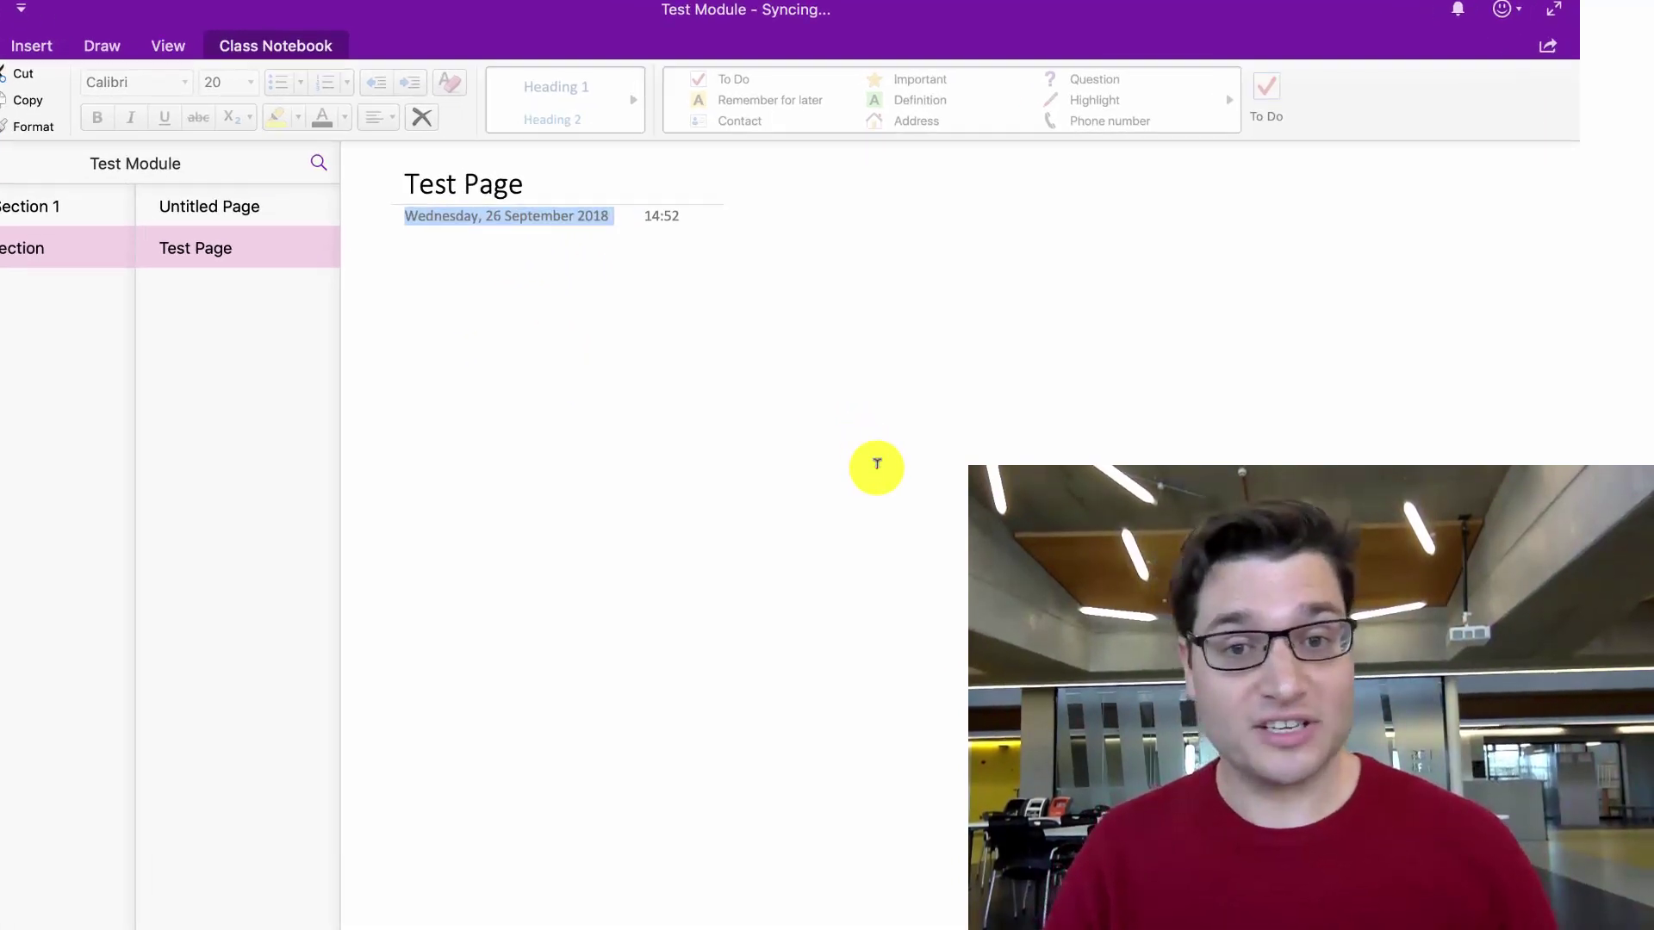
pyautogui.write('Ty')
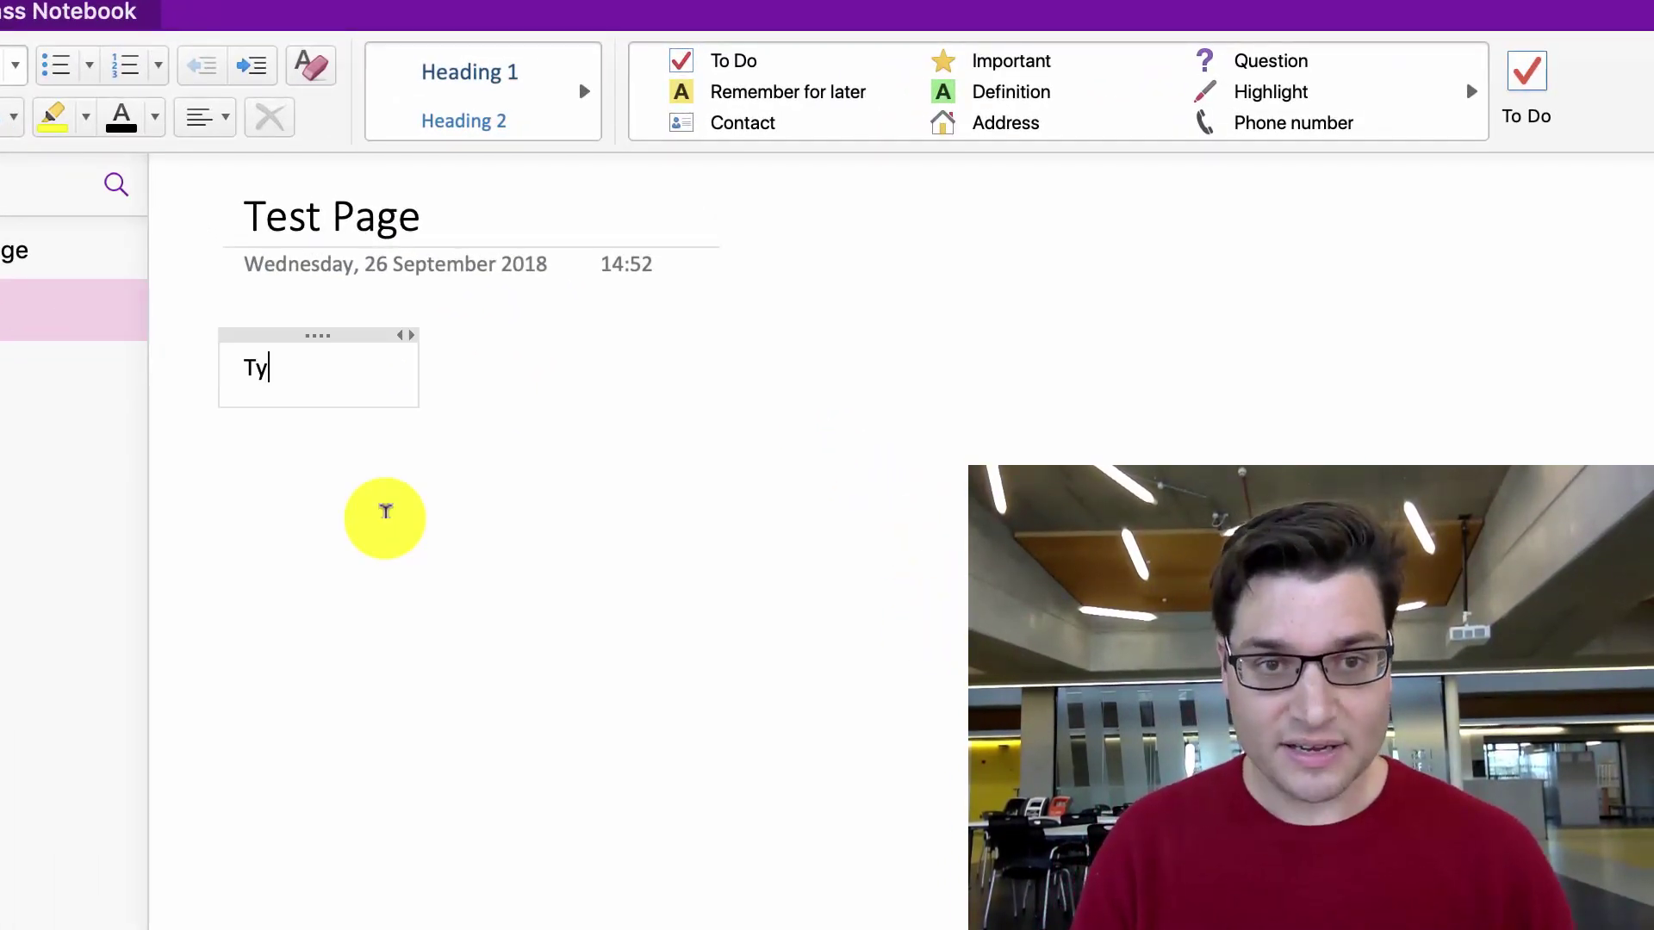
pyautogui.write('pe something')
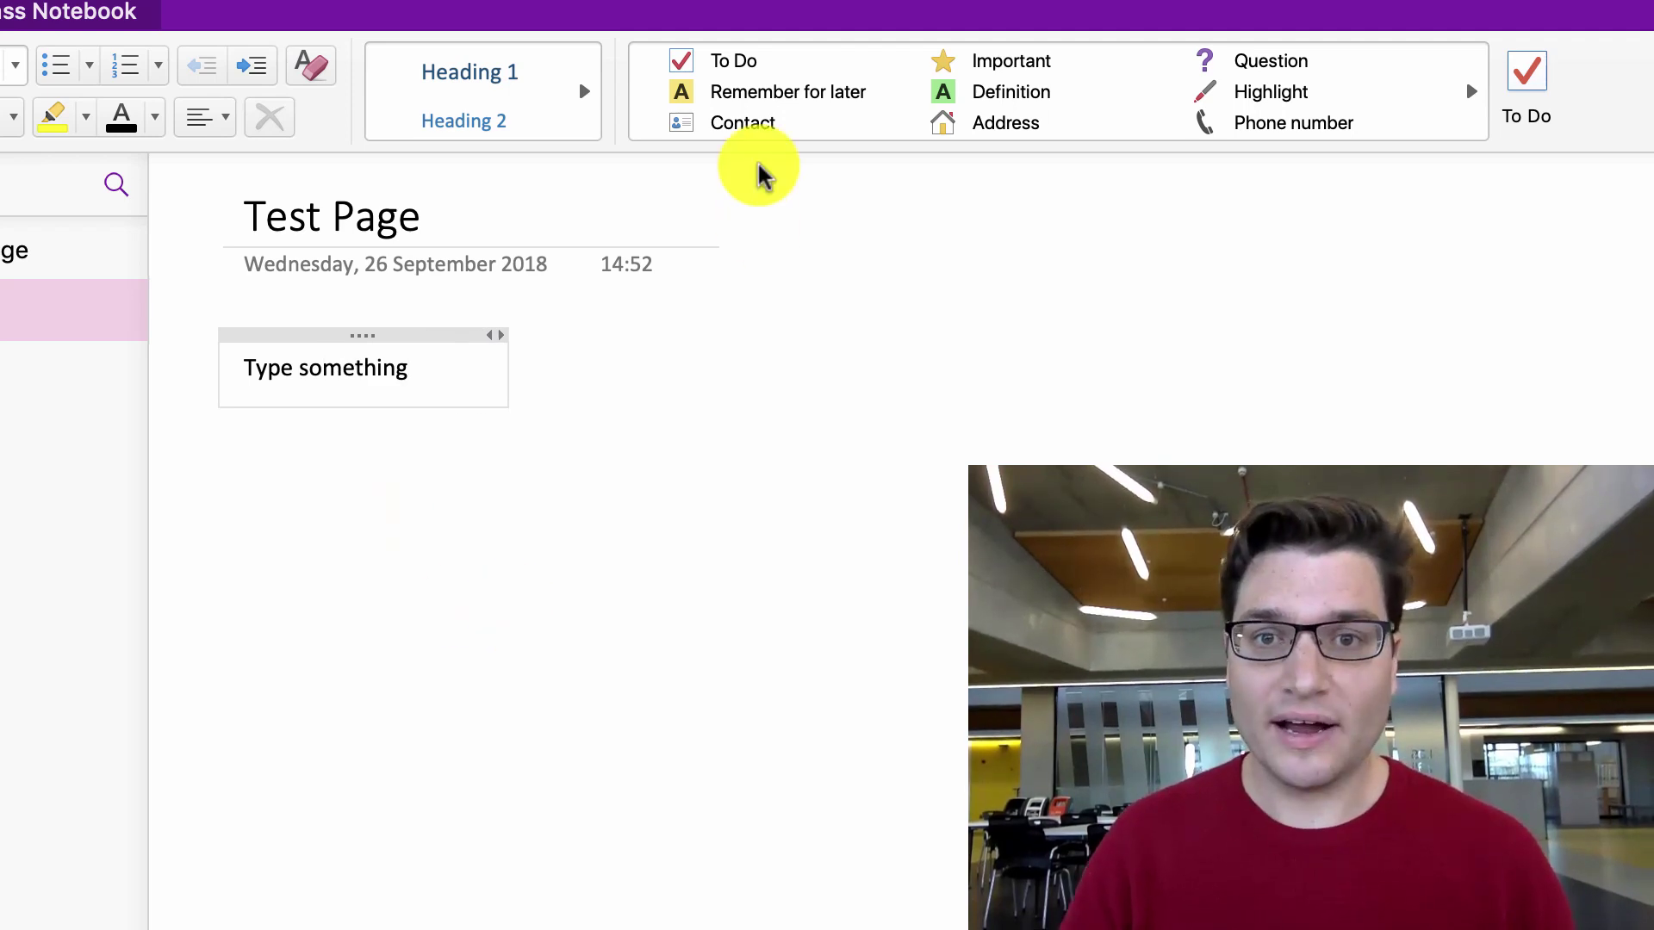
pyautogui.click(1059, 148)
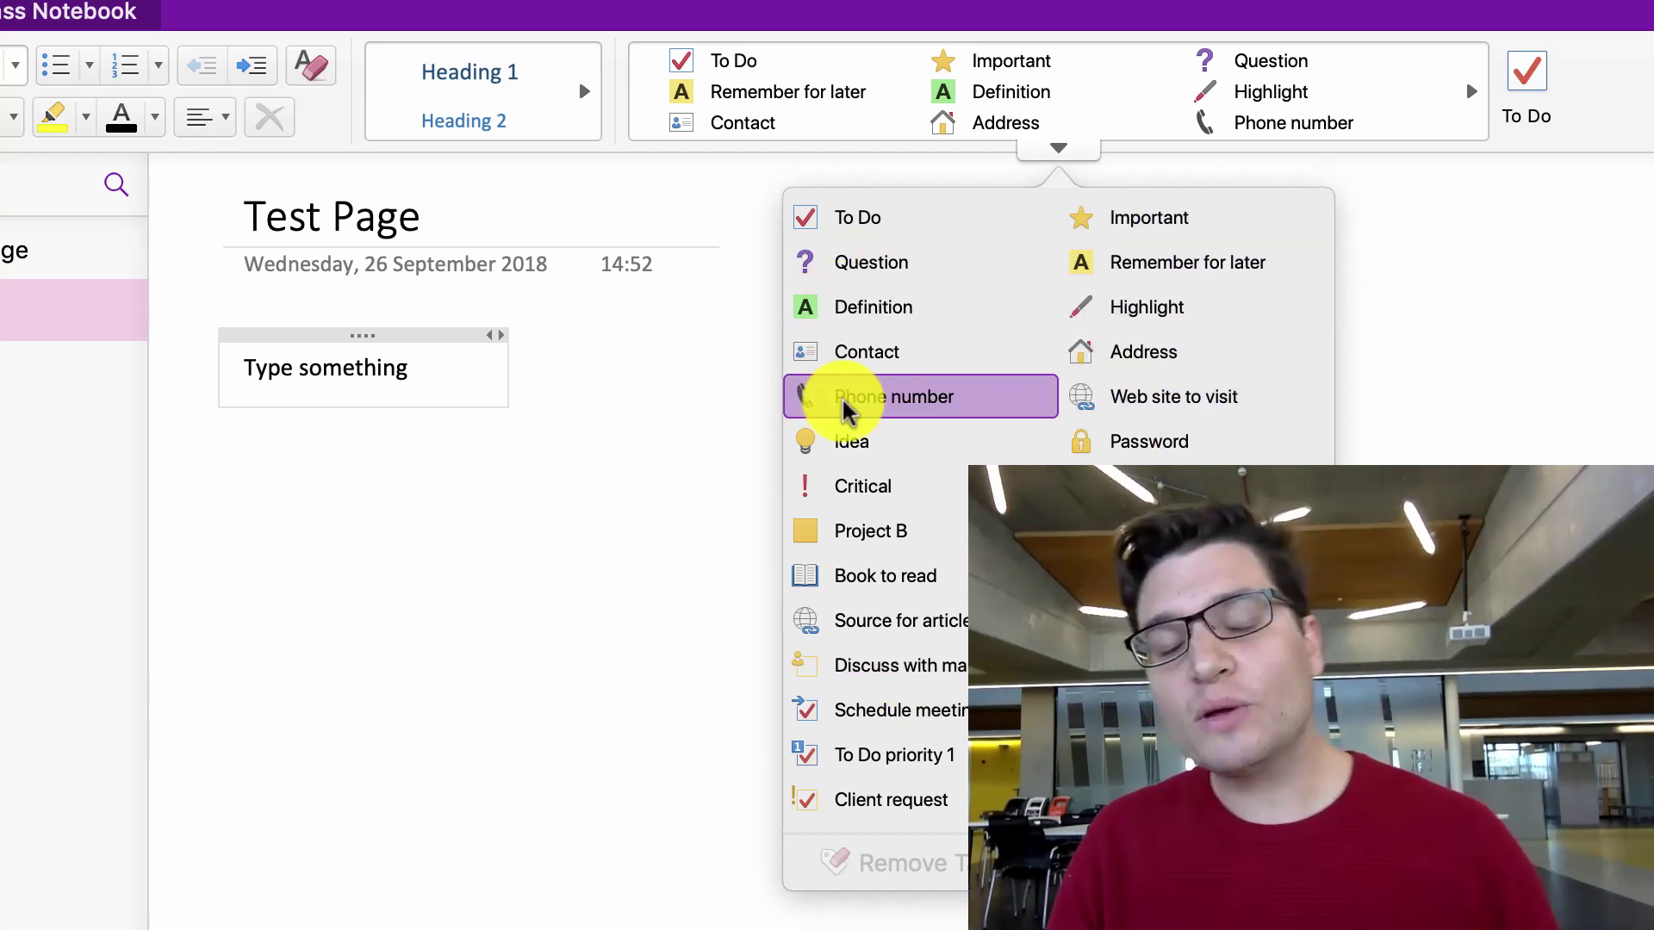
pyautogui.click(522, 465)
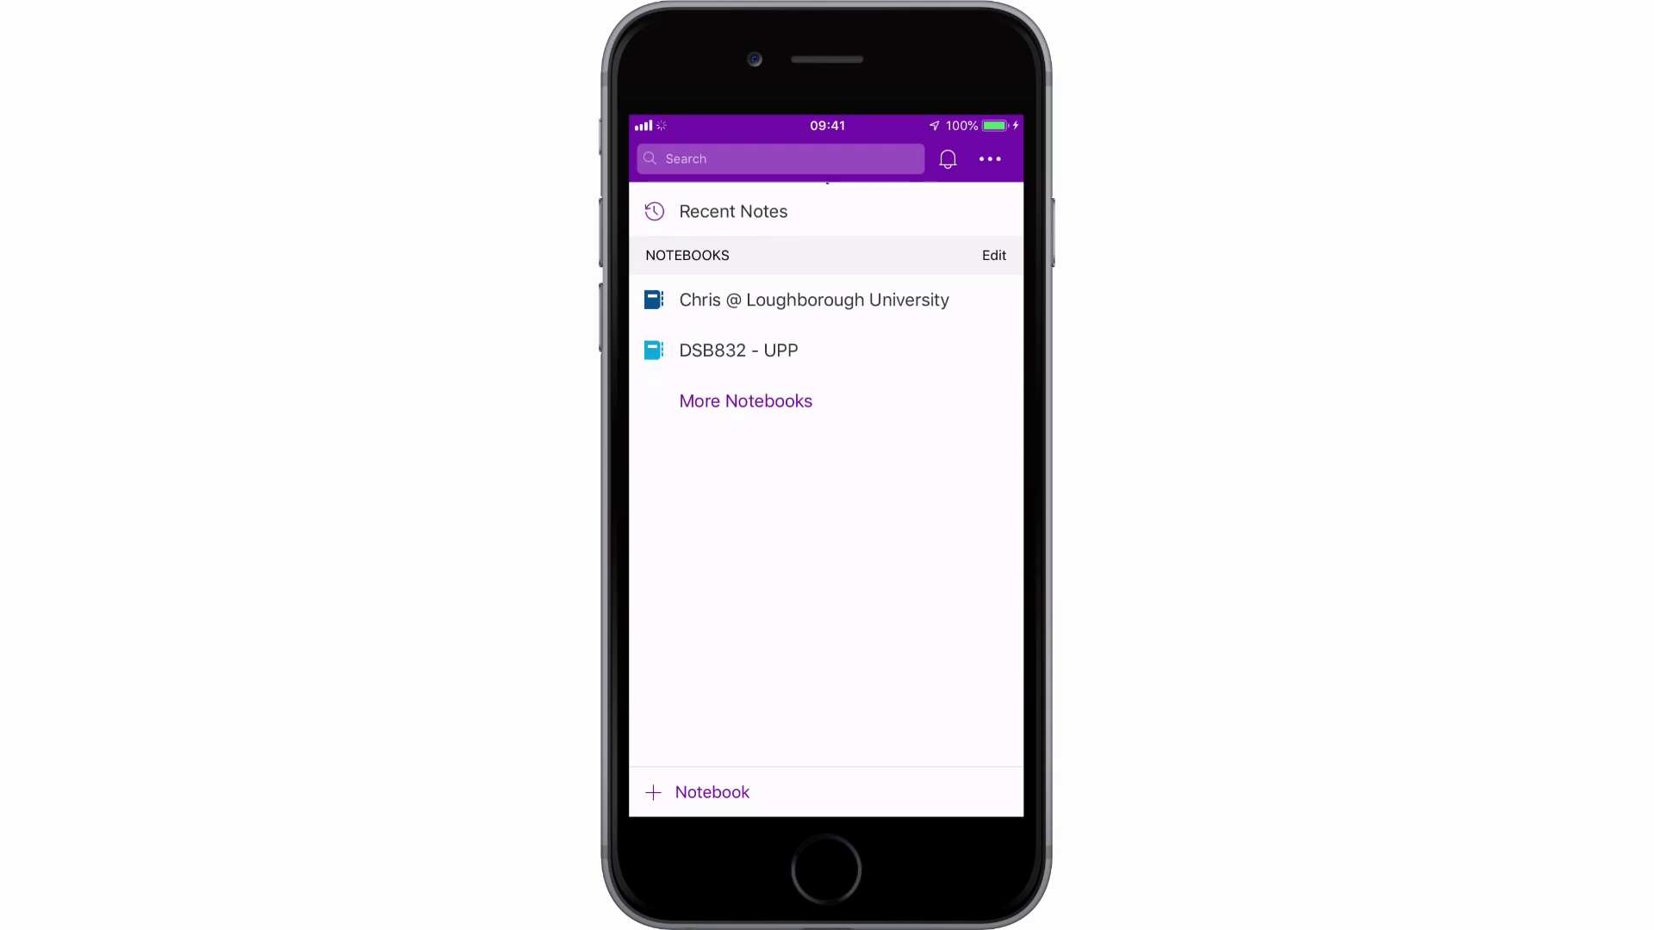
pyautogui.click(738, 347)
pyautogui.click(724, 296)
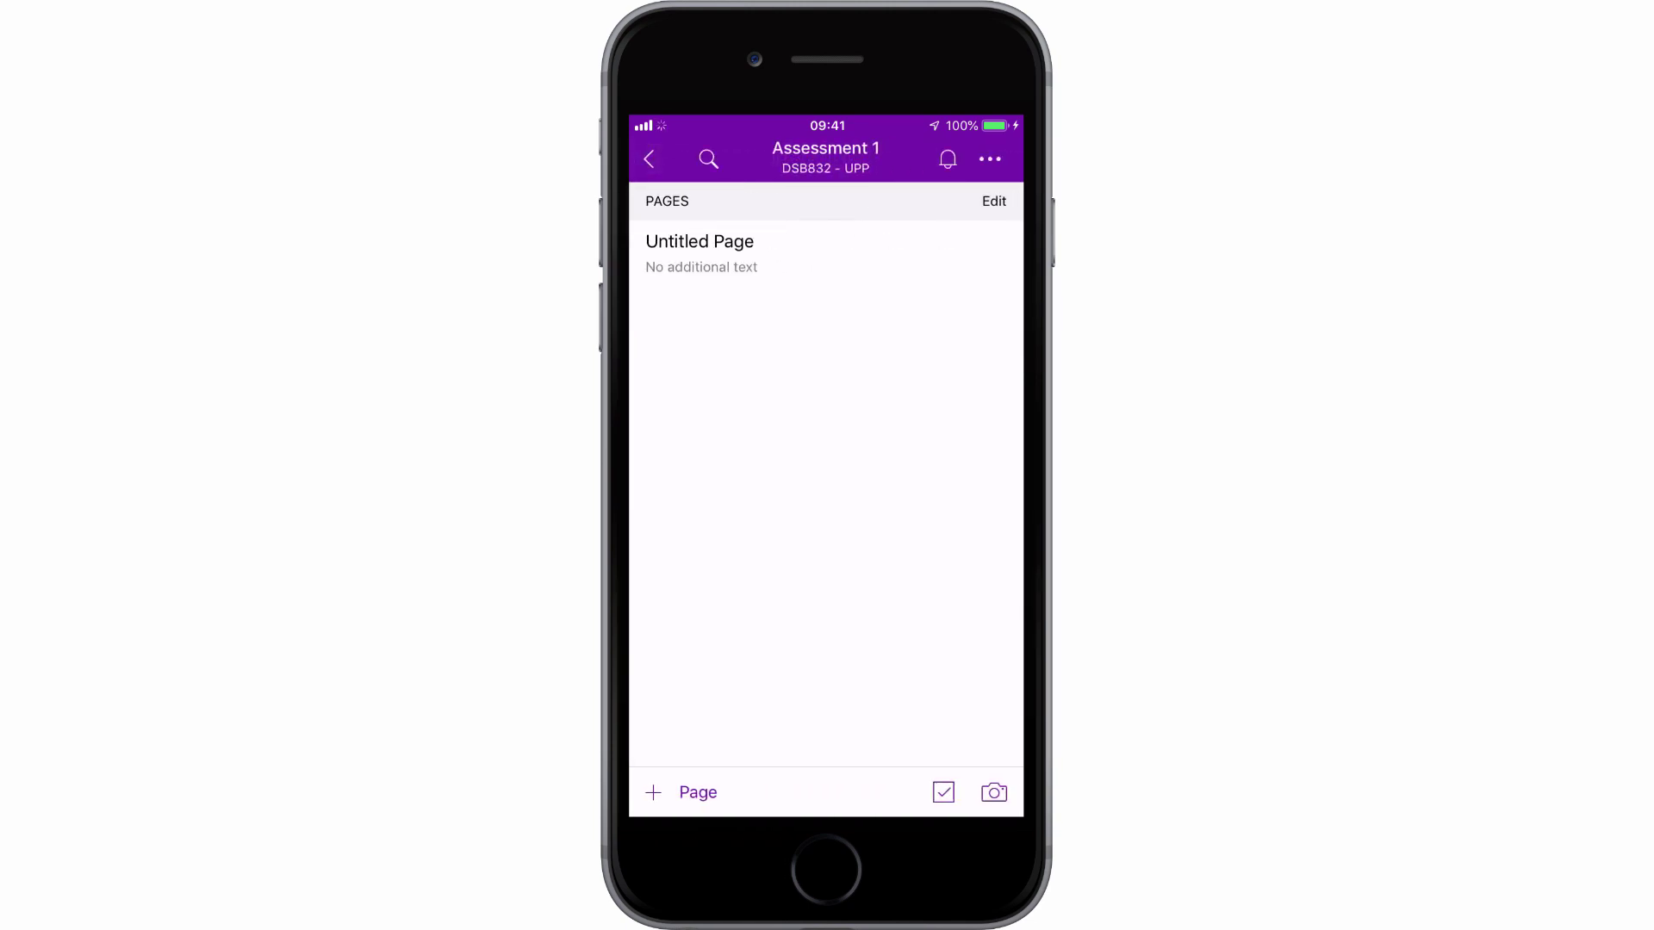
pyautogui.click(648, 159)
pyautogui.click(727, 246)
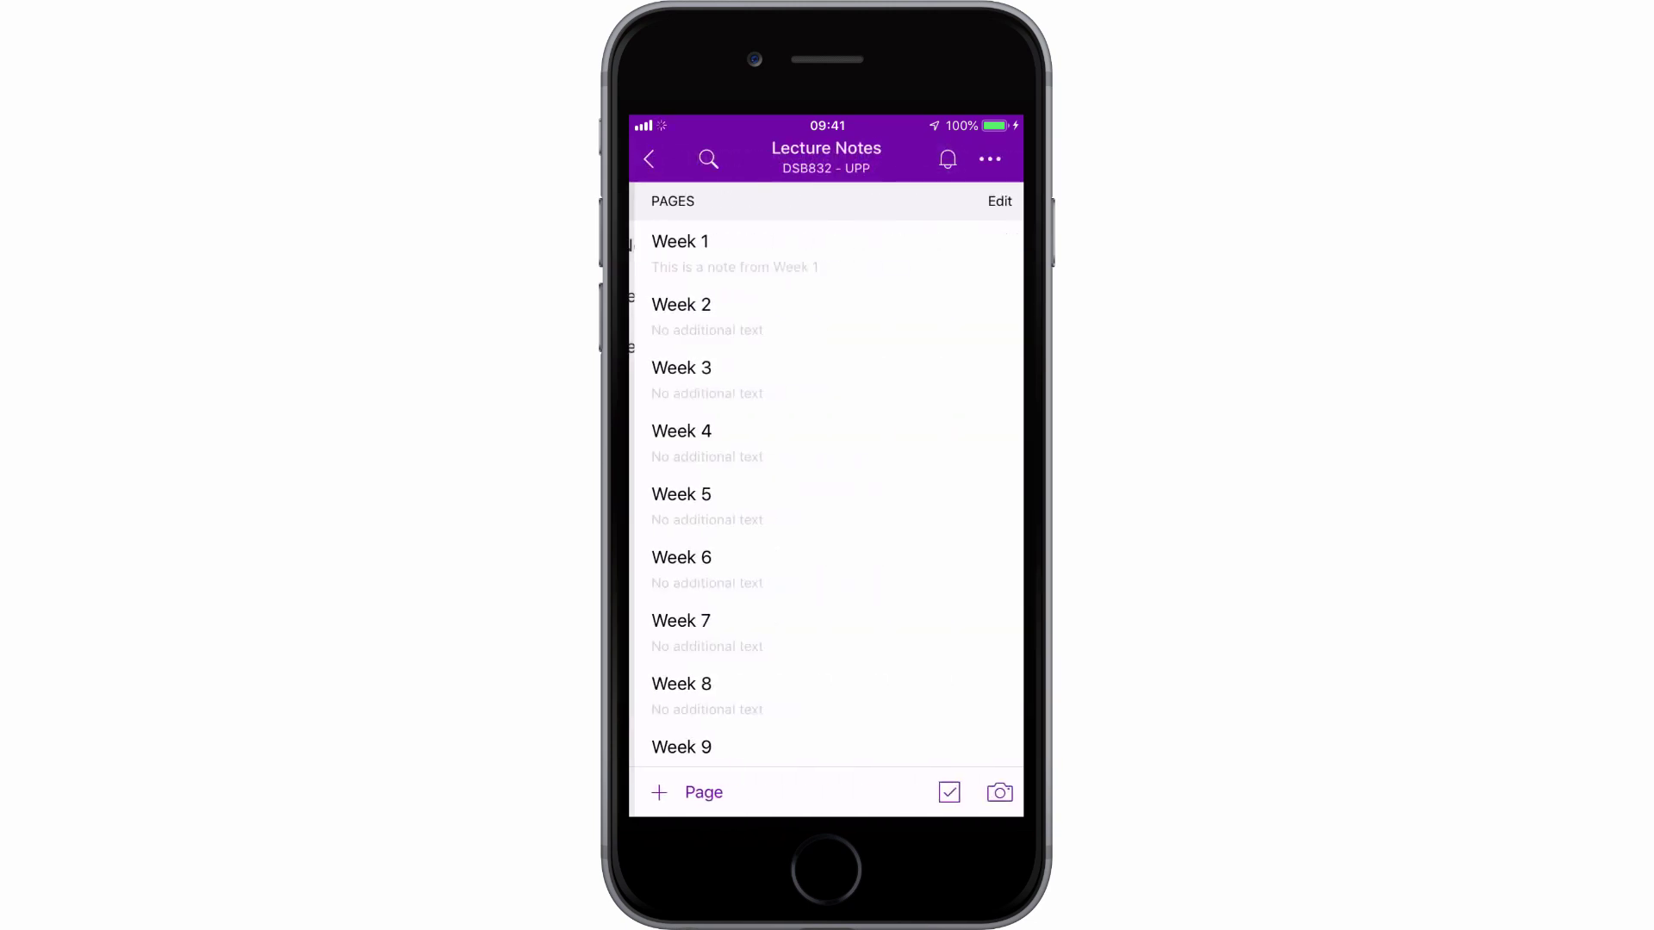
pyautogui.click(679, 240)
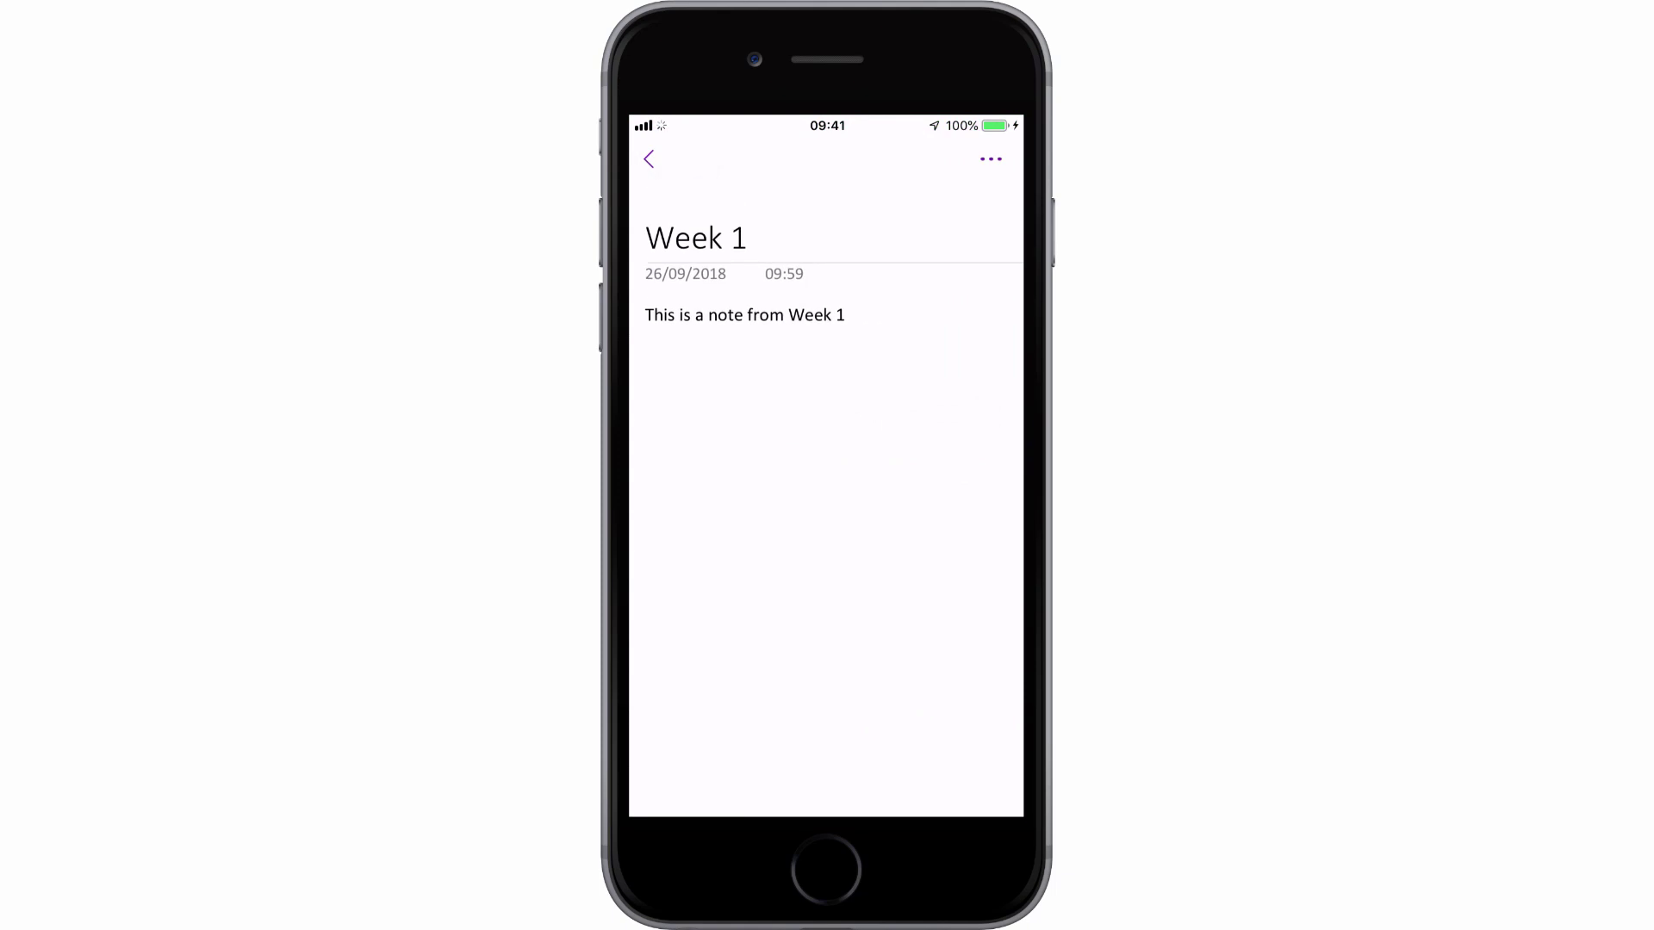
pyautogui.click(649, 158)
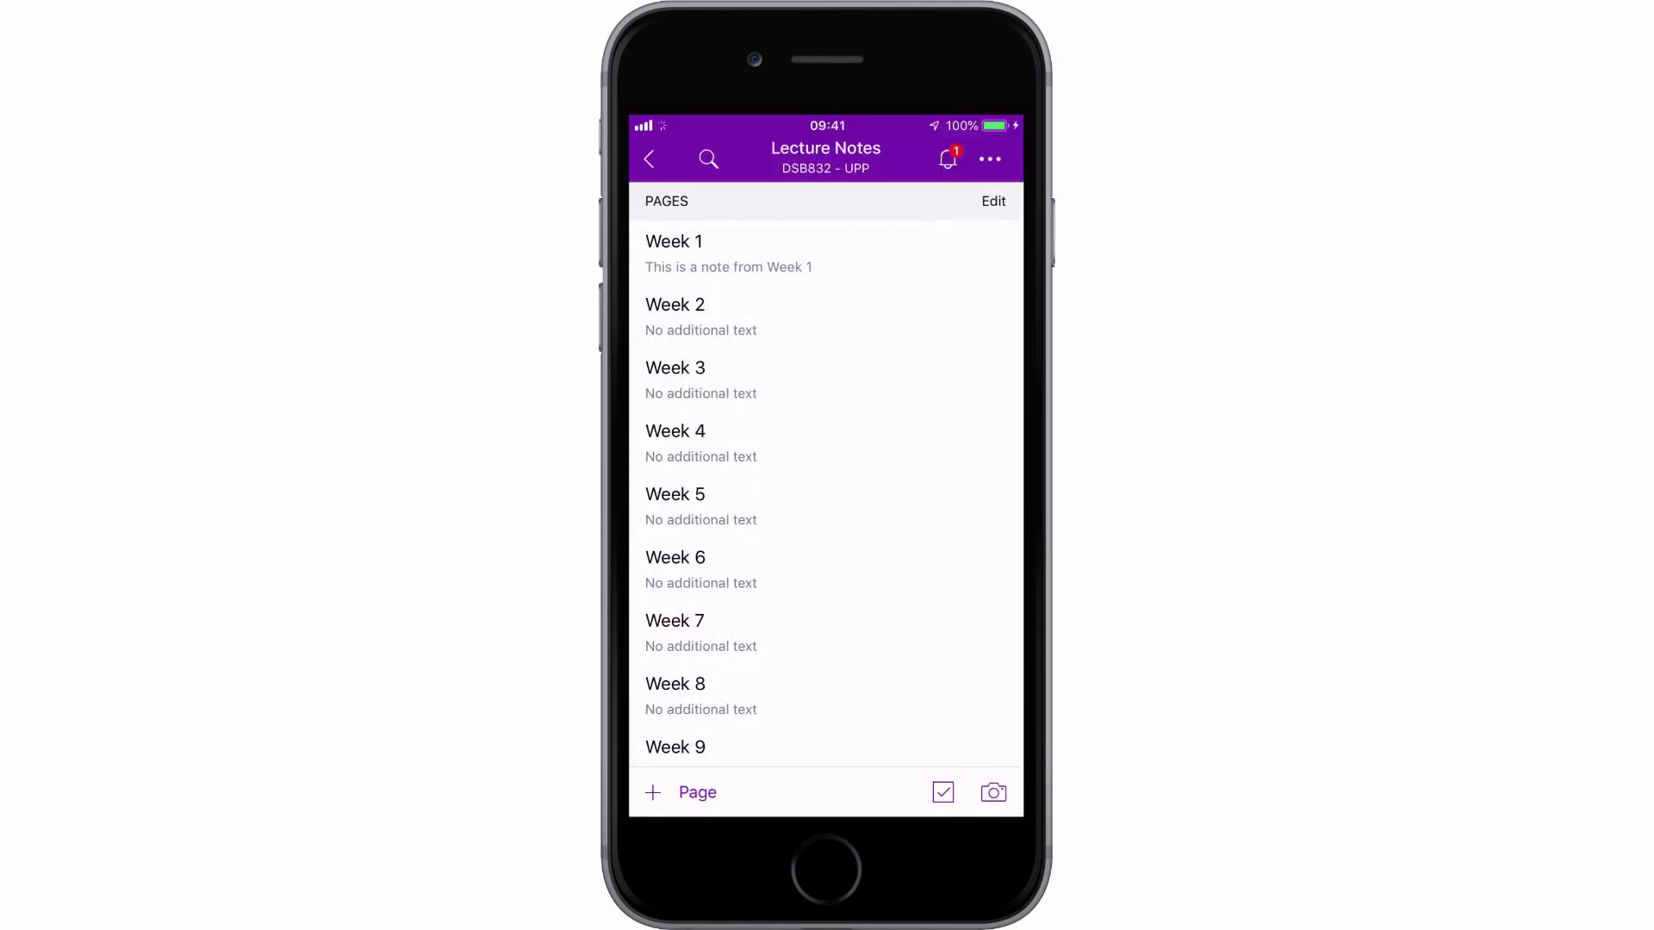
pyautogui.click(649, 159)
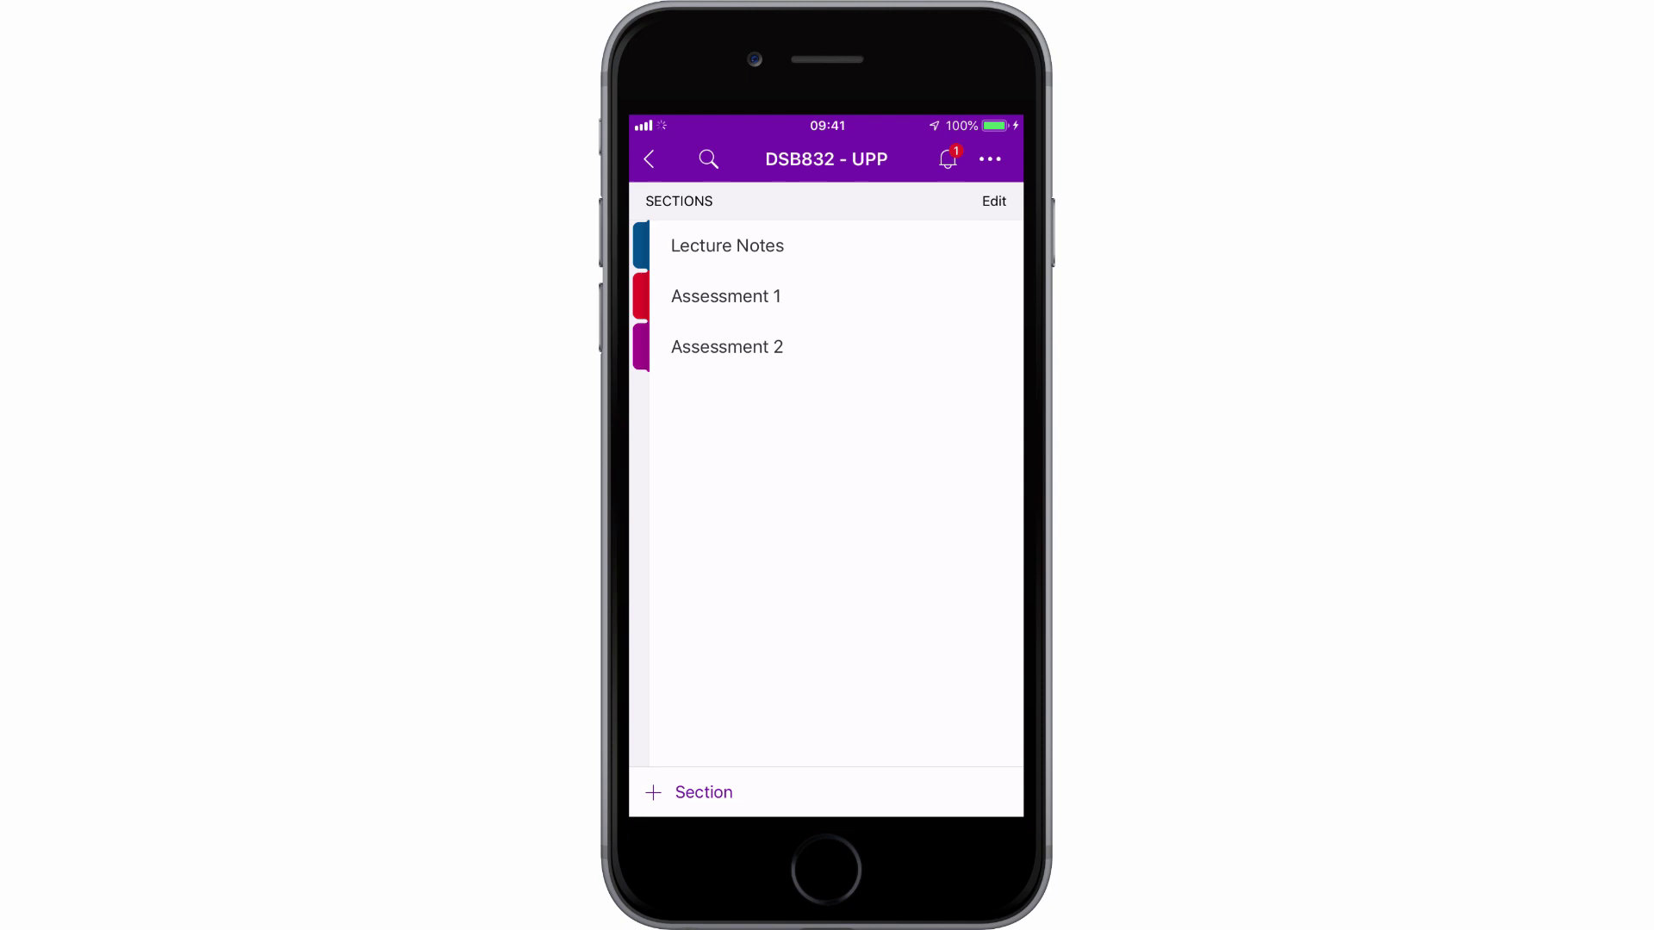